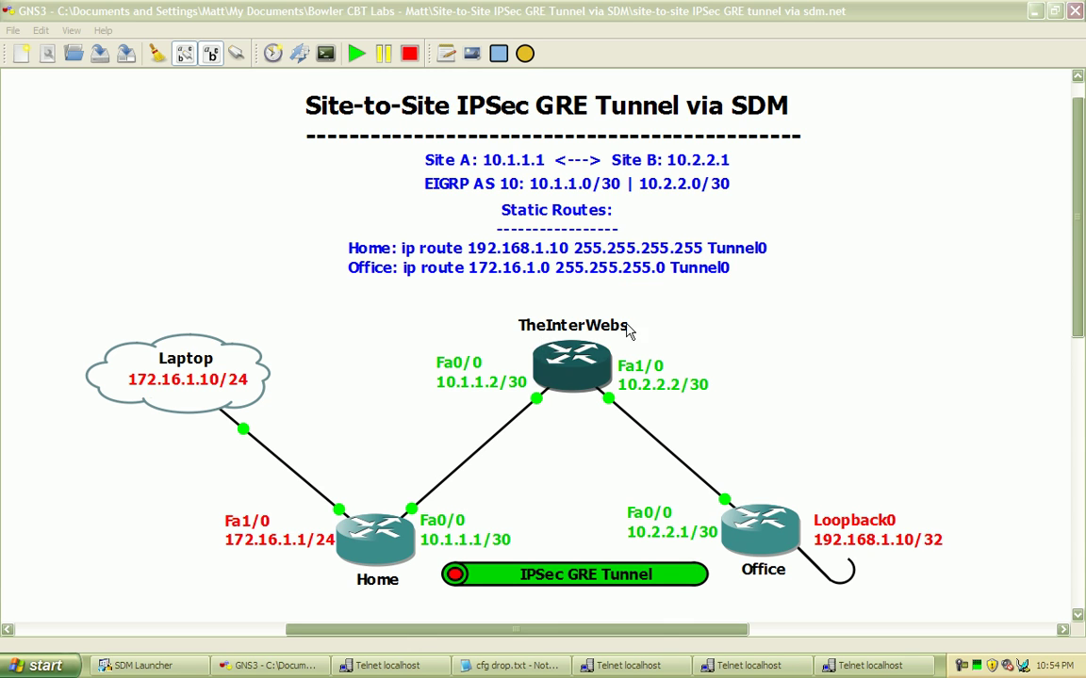
# - Check interface status on the Home, TheInterWebs and Office router consoles
pyautogui.click(867, 285)
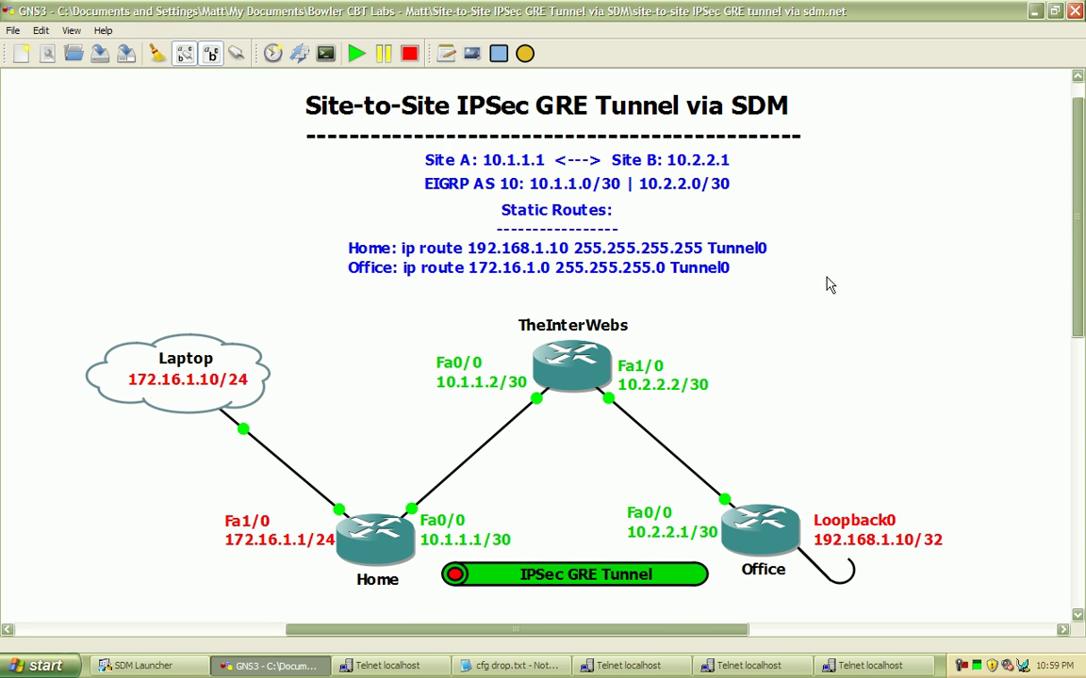
pyautogui.click(750, 666)
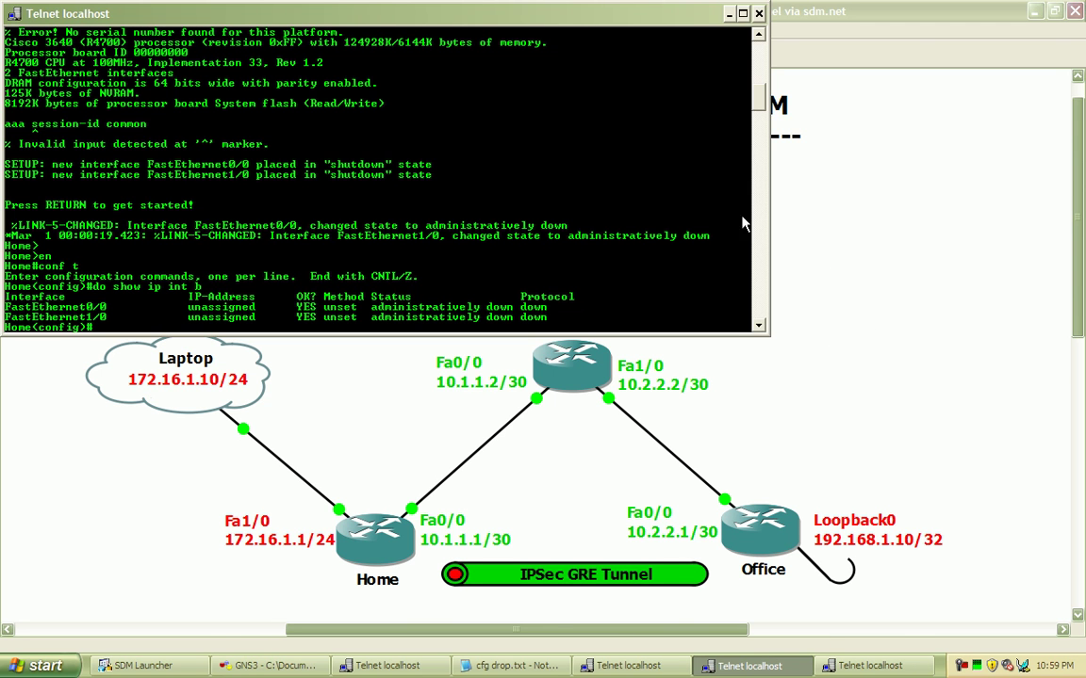
pyautogui.click(629, 666)
pyautogui.click(870, 665)
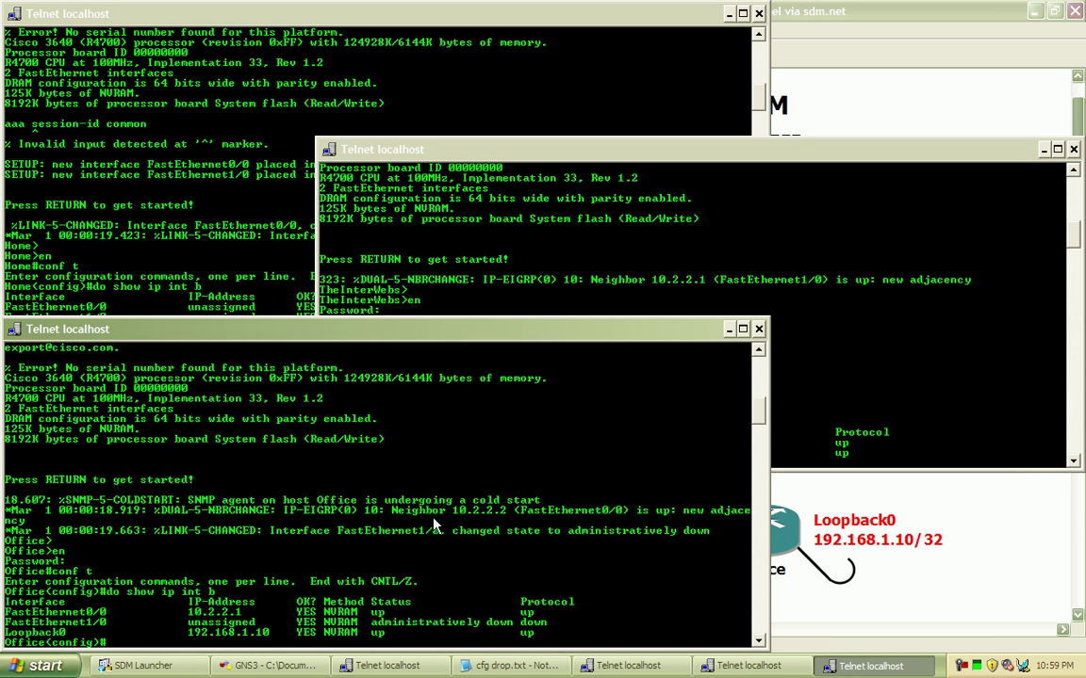
pyautogui.click(382, 541)
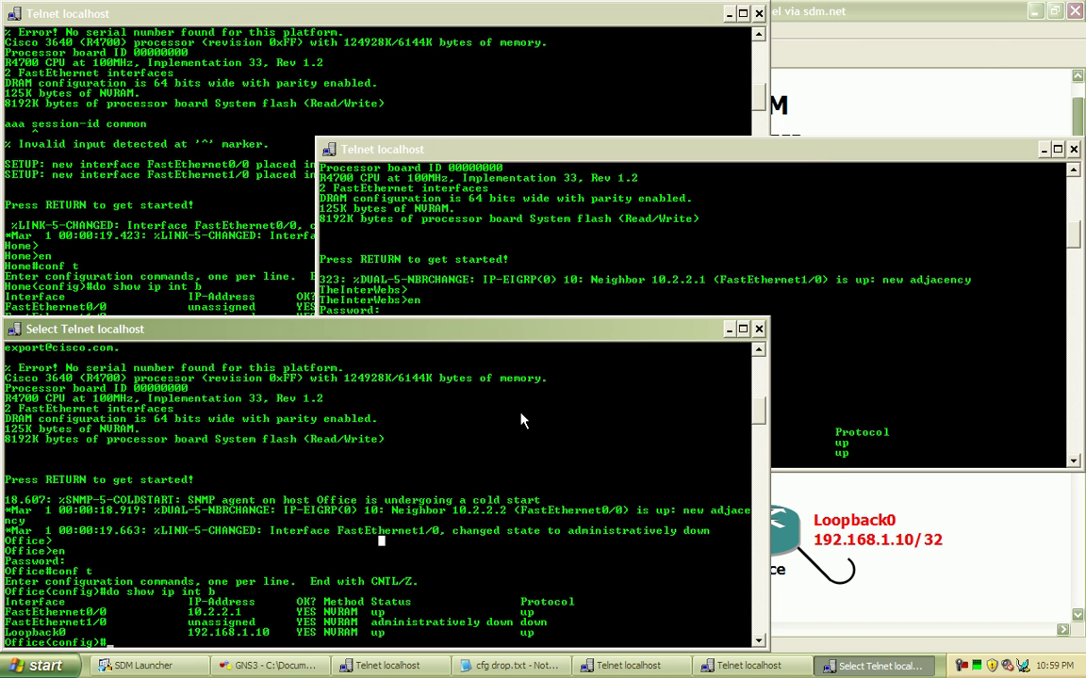
pyautogui.click(969, 97)
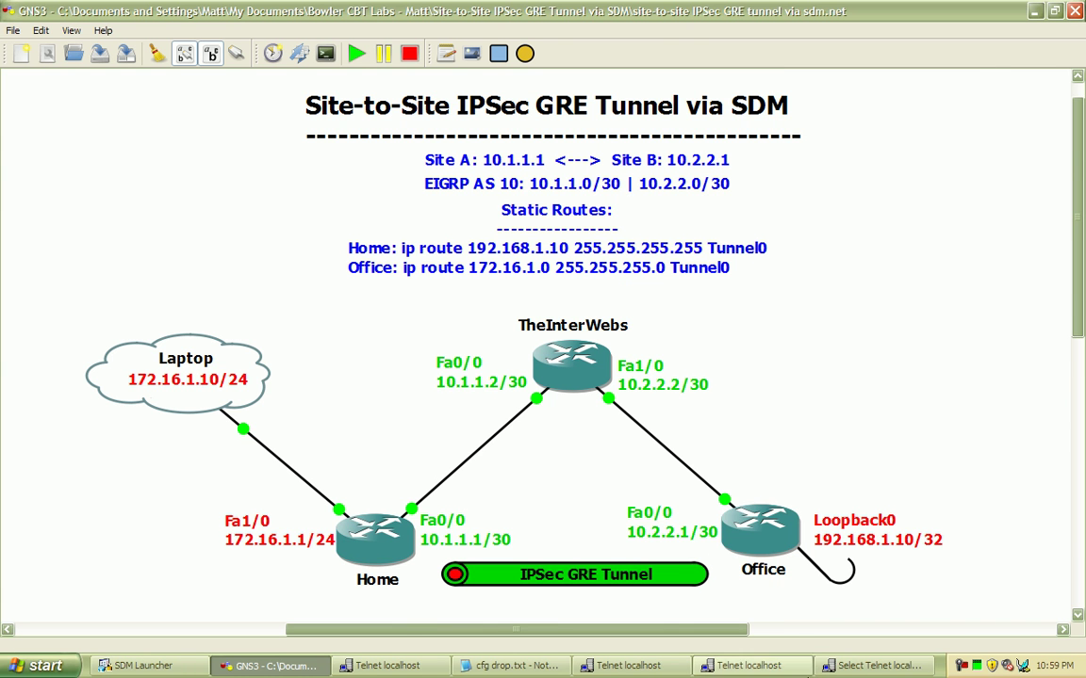
# - Recheck the Office, Home and TheInterWebs consoles, then return to the lab topology diagram
pyautogui.click(867, 665)
pyautogui.click(750, 665)
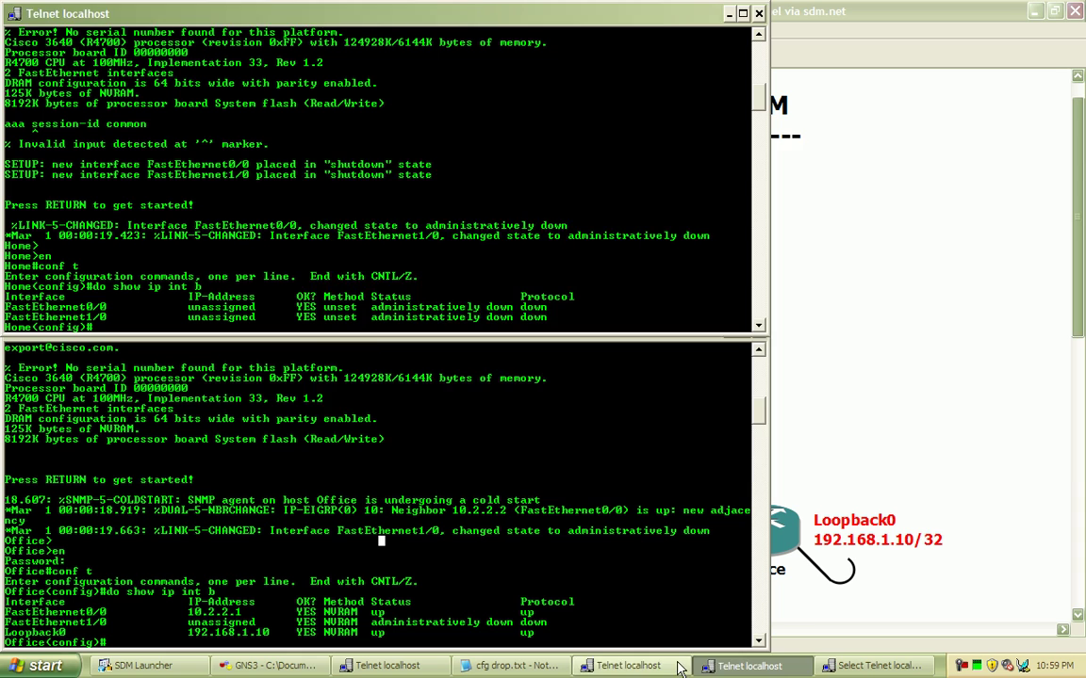
pyautogui.click(629, 666)
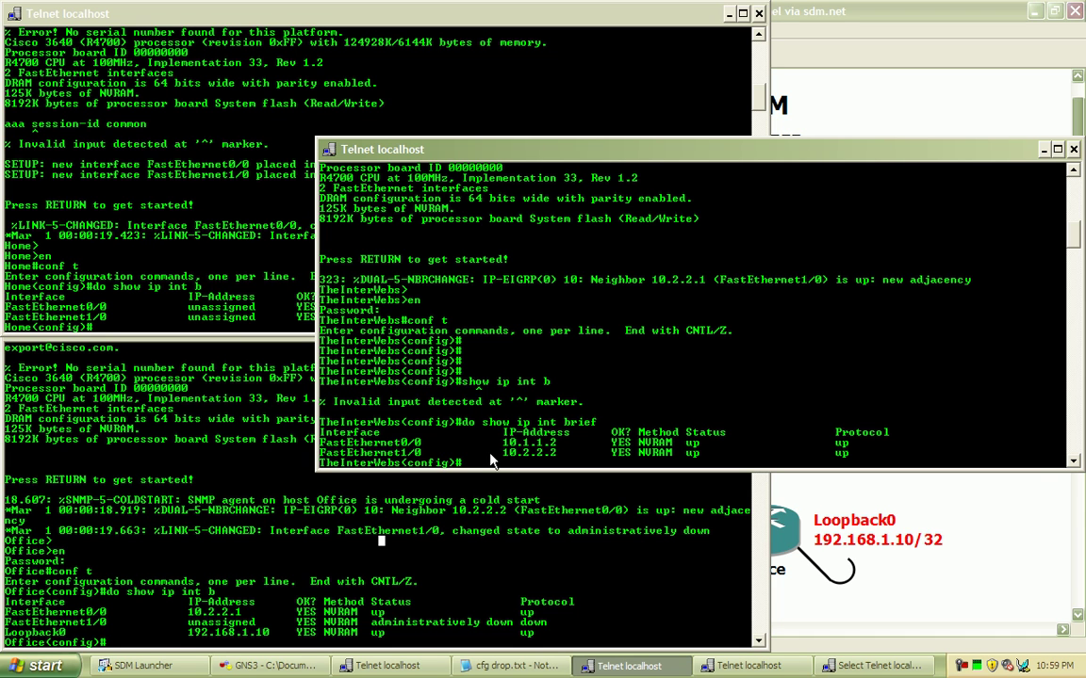
pyautogui.click(776, 98)
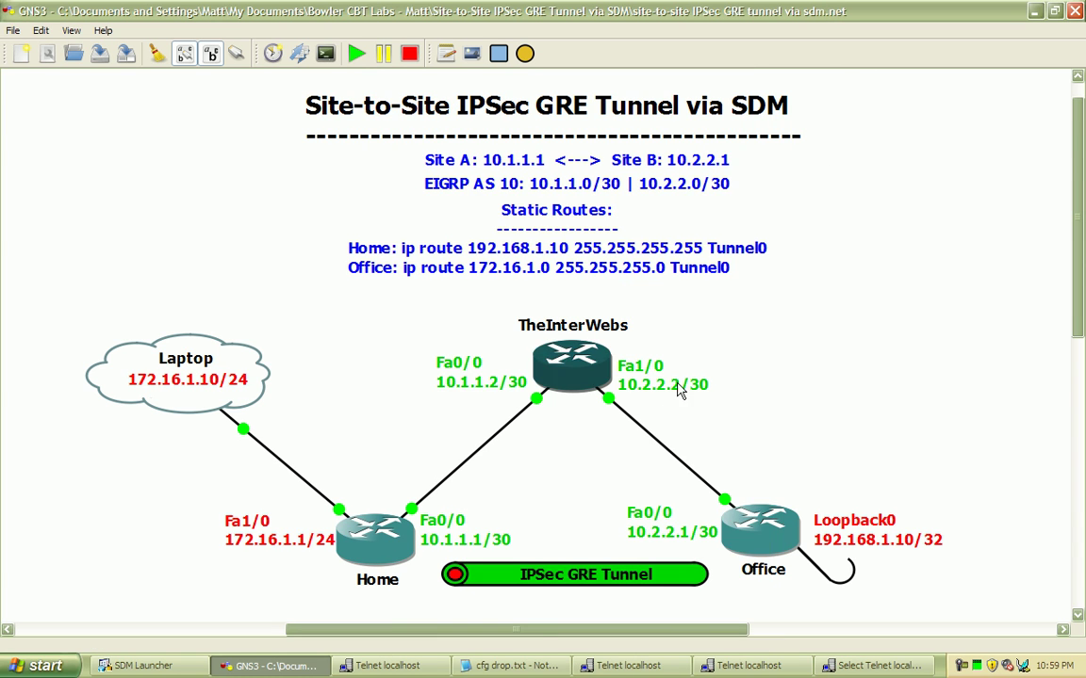
pyautogui.click(628, 665)
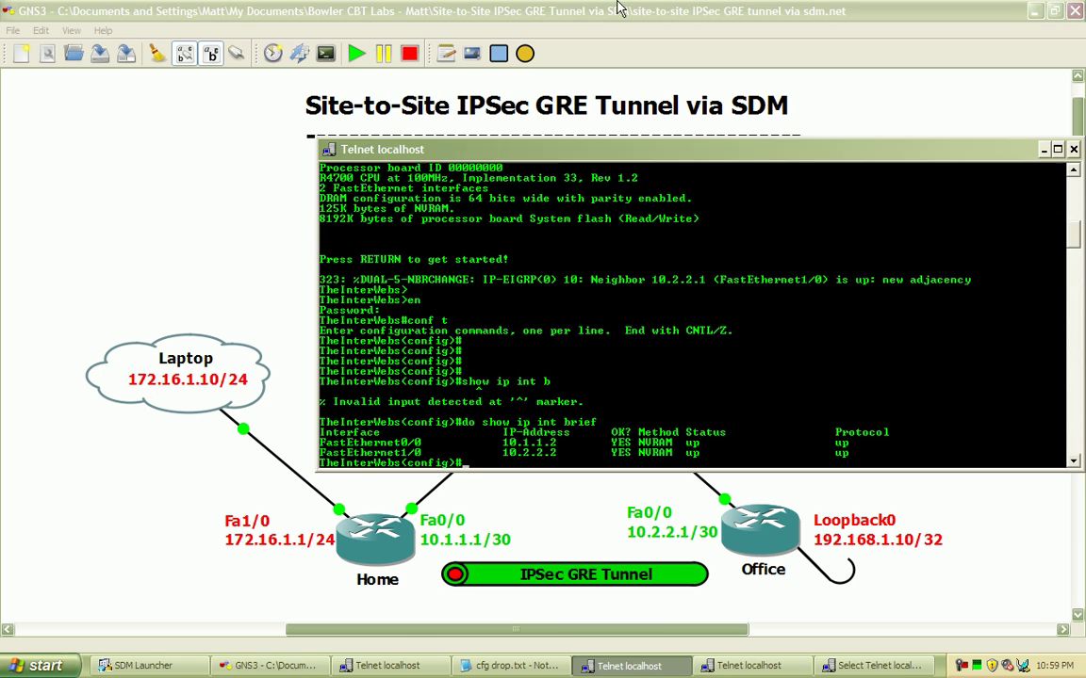
pyautogui.click(557, 7)
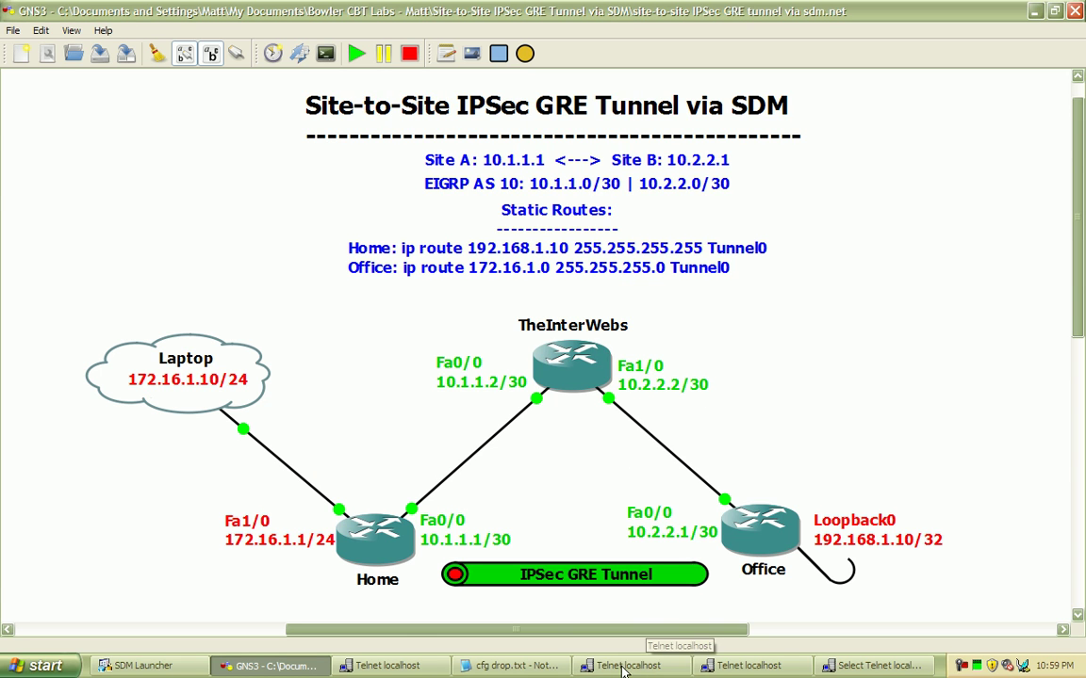
# - On the Home router console, set an enable secret password with 'enable secret'
pyautogui.click(731, 666)
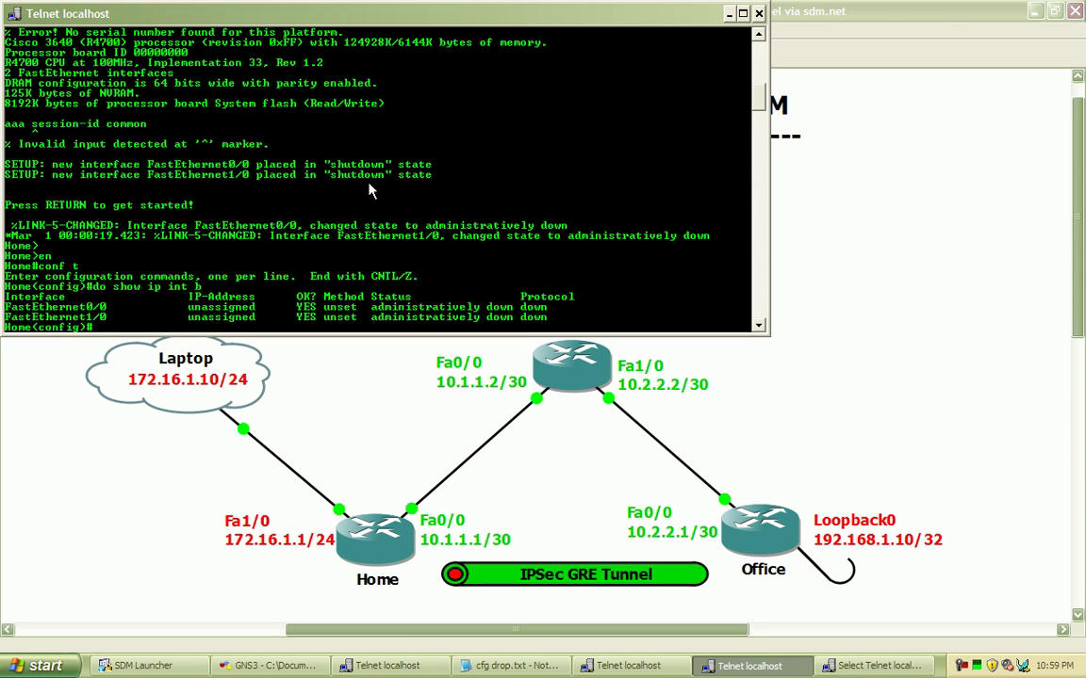
pyautogui.write('ena')
pyautogui.press('Tab')
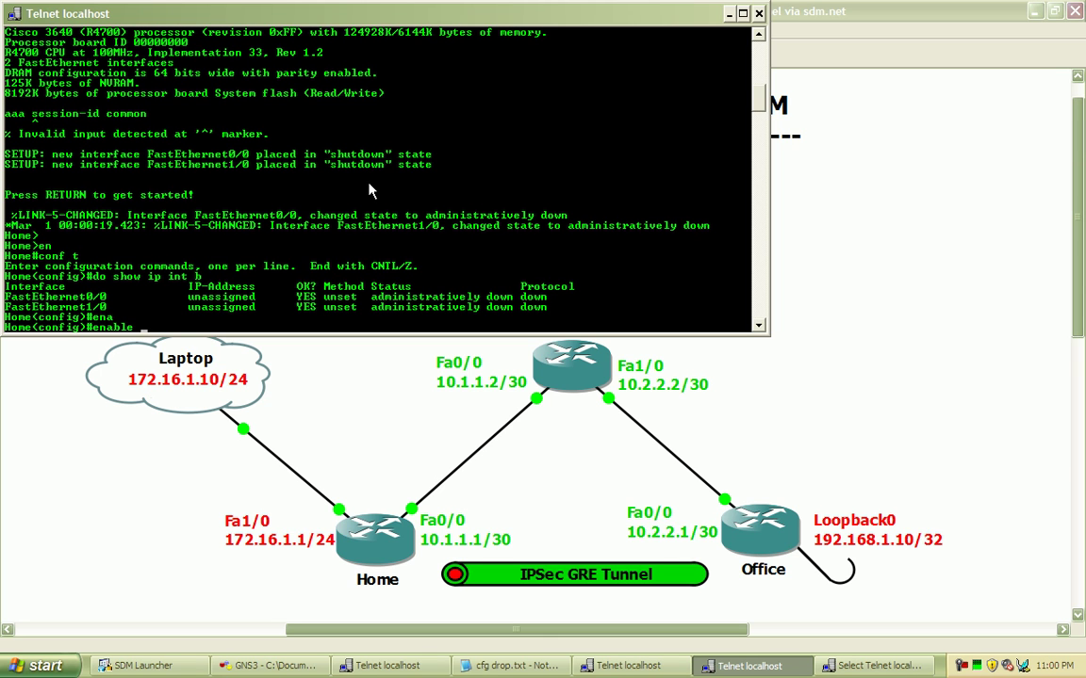
pyautogui.write('se')
pyautogui.press('Tab')
pyautogui.write('cisco')
pyautogui.press('Return')
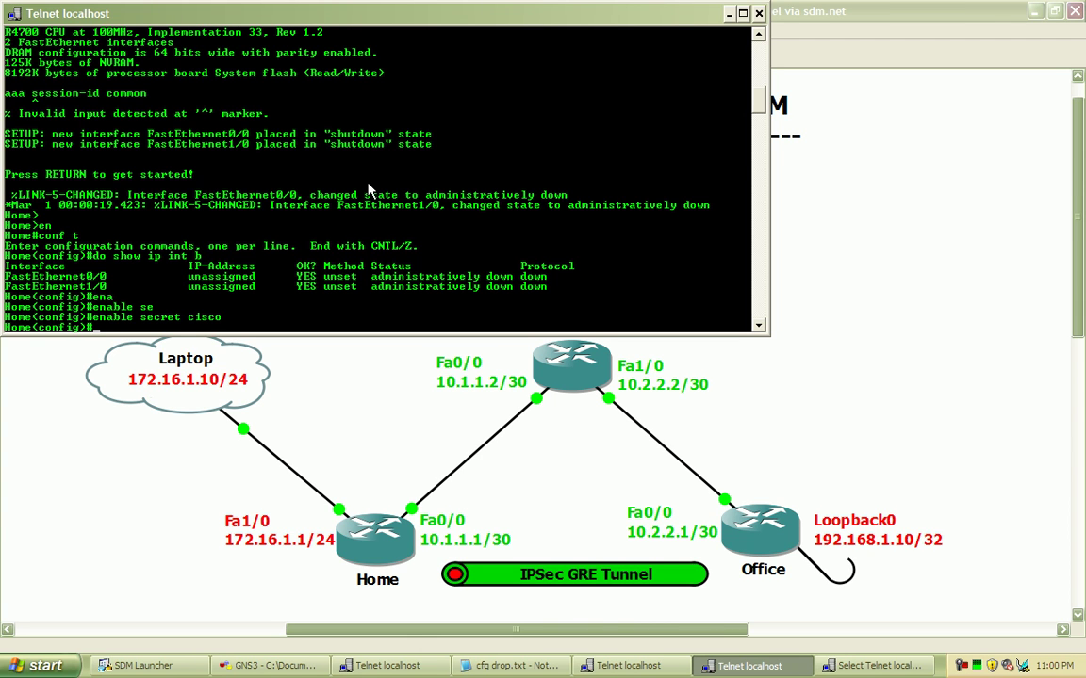
# - Add a local username with privilege 15 and a secret password, using ? help and Tab completion
pyautogui.write('user')
pyautogui.press('Tab')
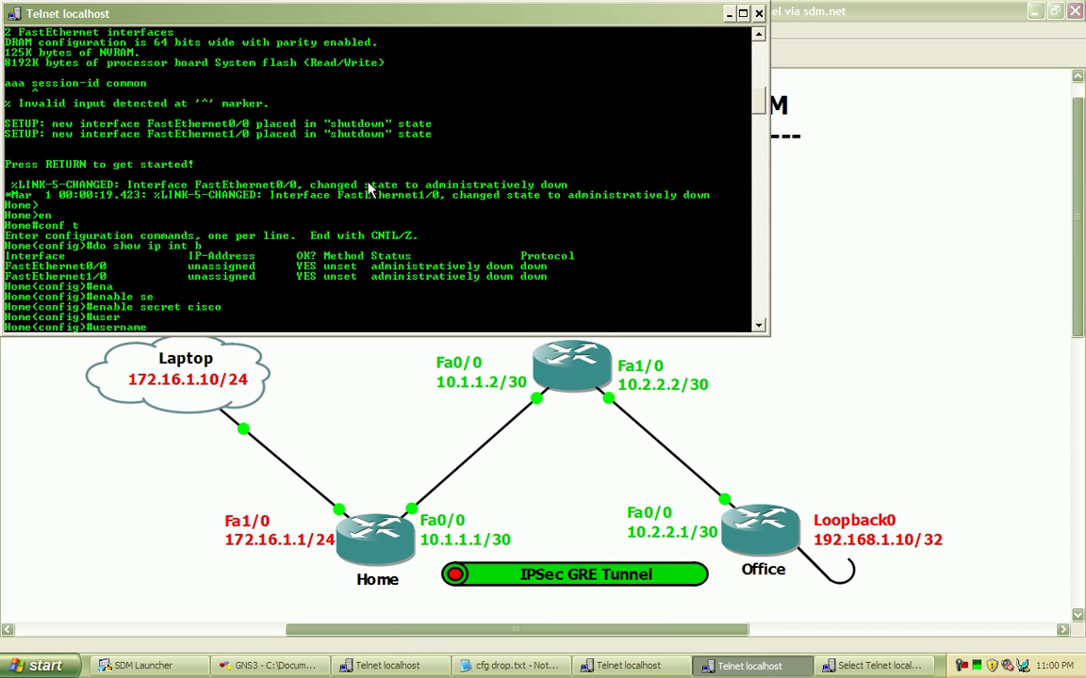
pyautogui.write('?')
pyautogui.write('matt')
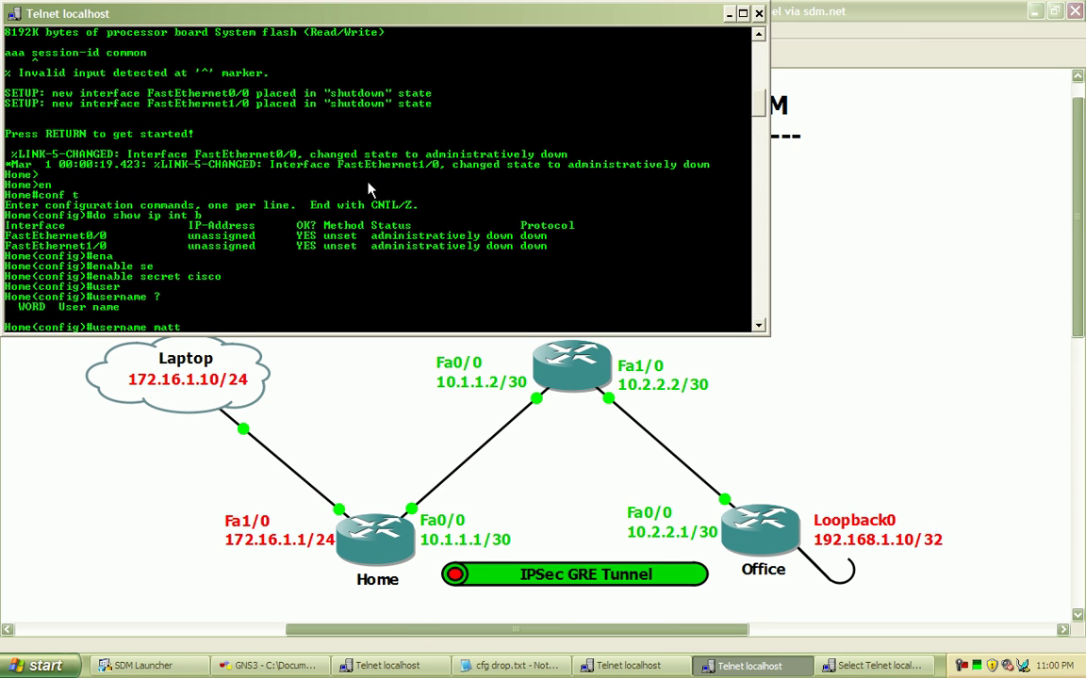
pyautogui.write(' ?')
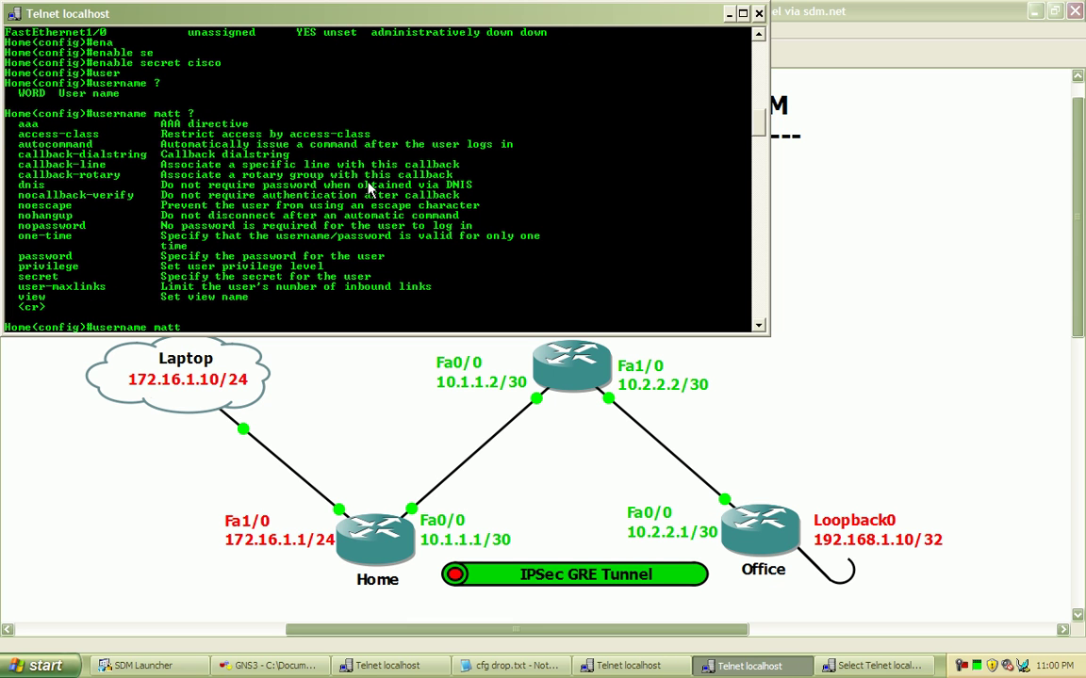
pyautogui.write('pri')
pyautogui.press('Tab')
pyautogui.write('1')
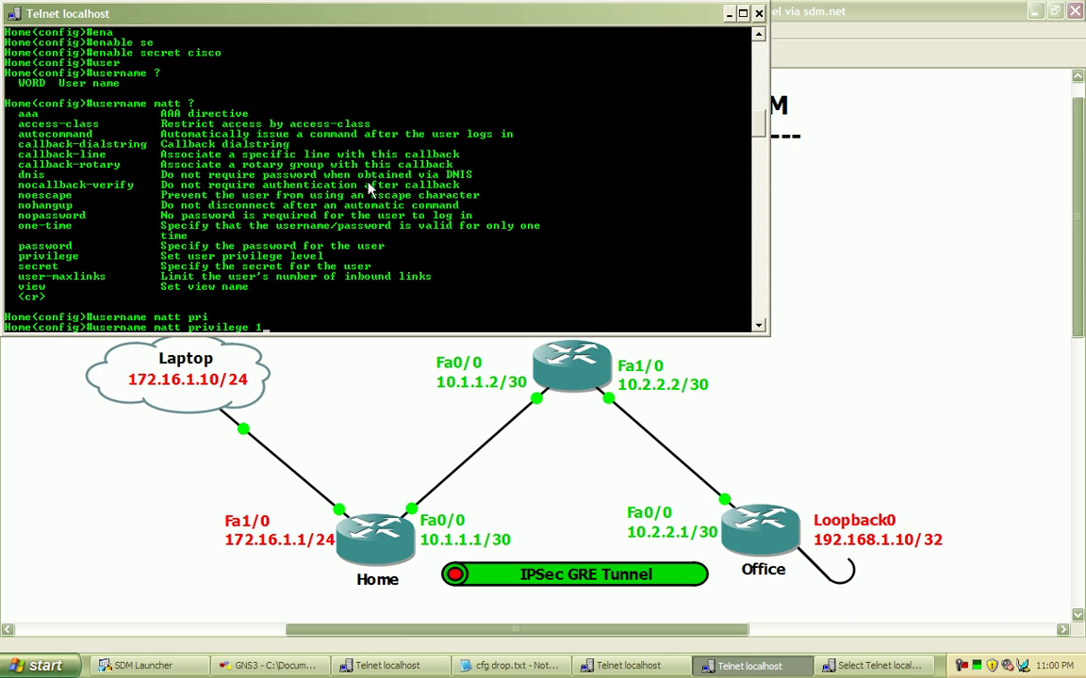
pyautogui.write('5 ')
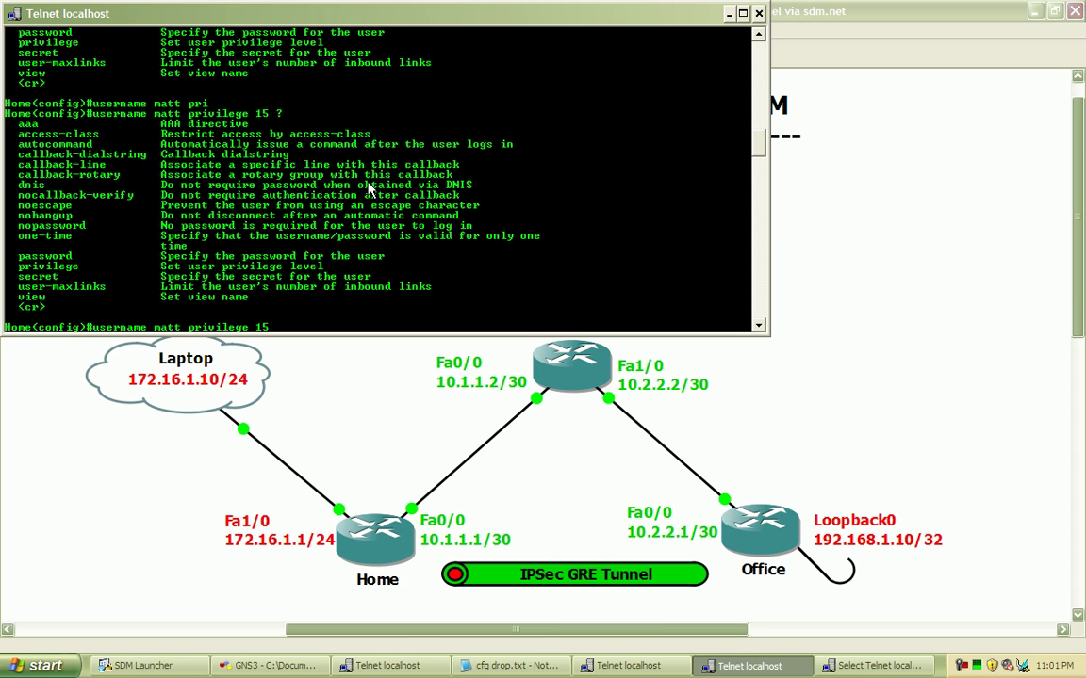
pyautogui.write('?se')
pyautogui.press('Tab')
pyautogui.write('cisco')
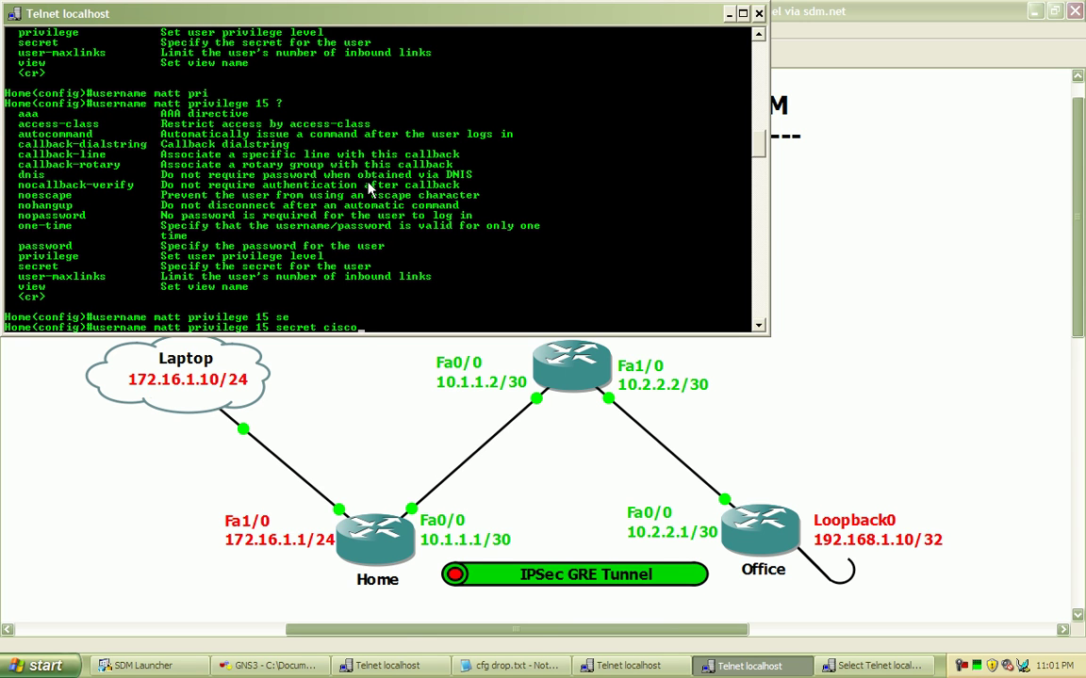
pyautogui.press('Return')
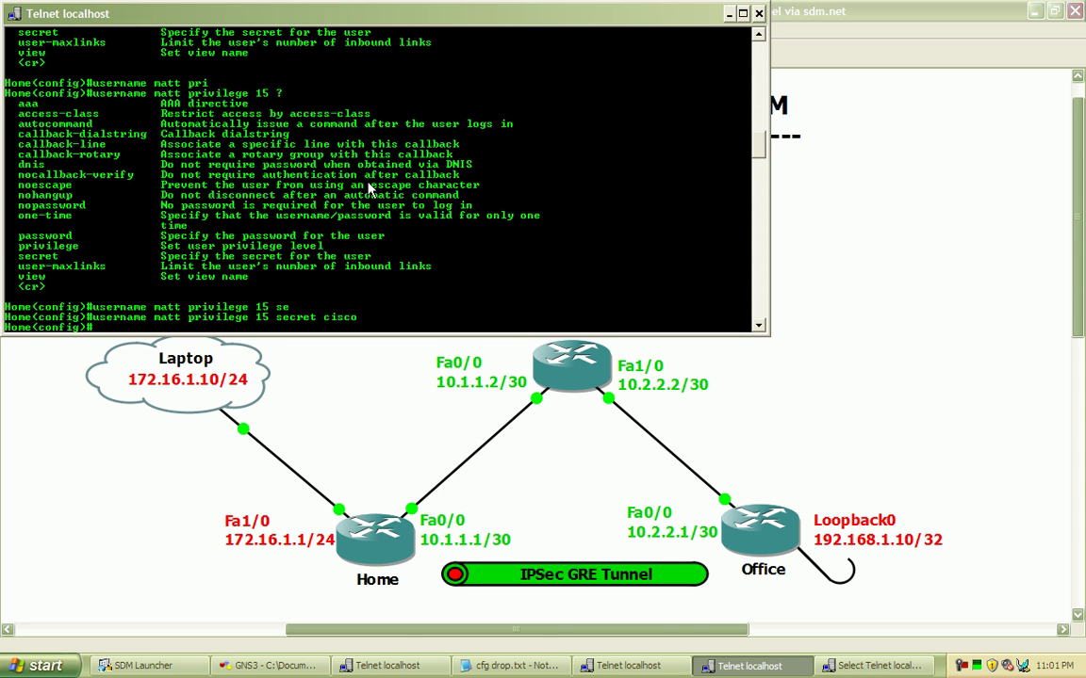
# - Enter 'aaa new-model' and 'aaa authentication login default local' on the Home router
pyautogui.write('aaa new-model')
pyautogui.press('Return')
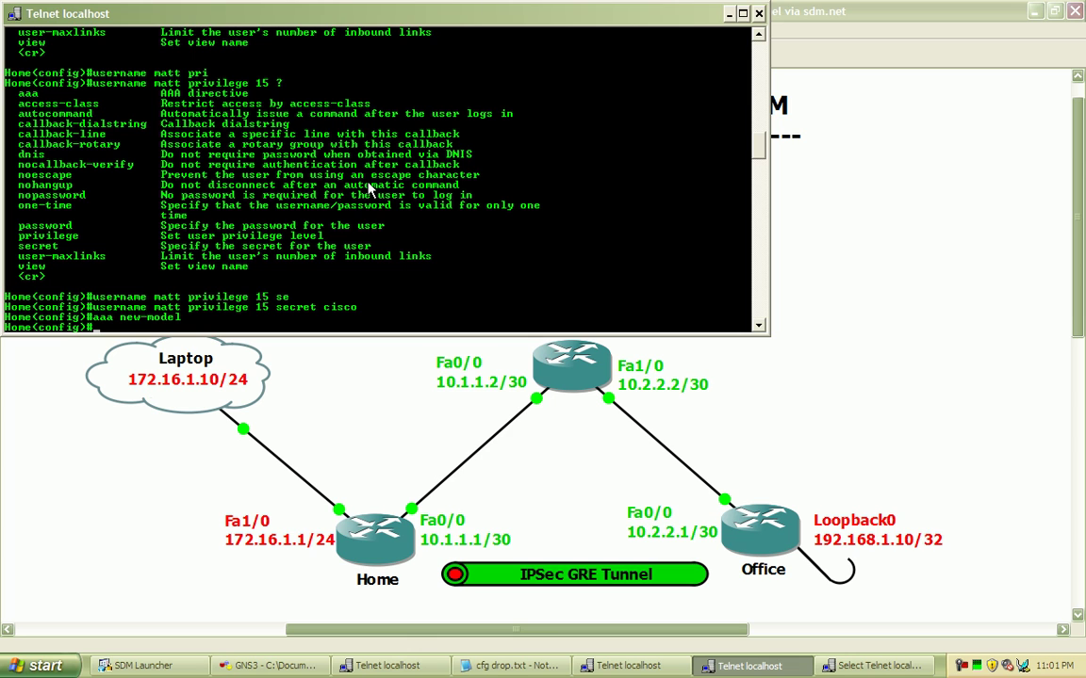
pyautogui.write('aaa authe')
pyautogui.press('Tab')
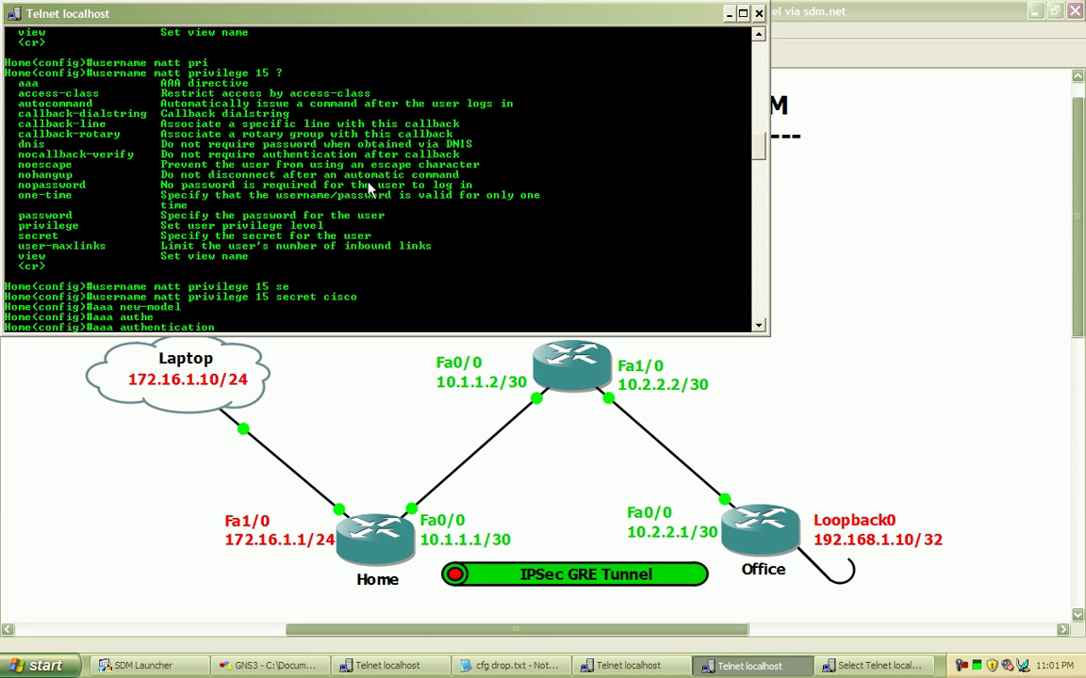
pyautogui.write('?')
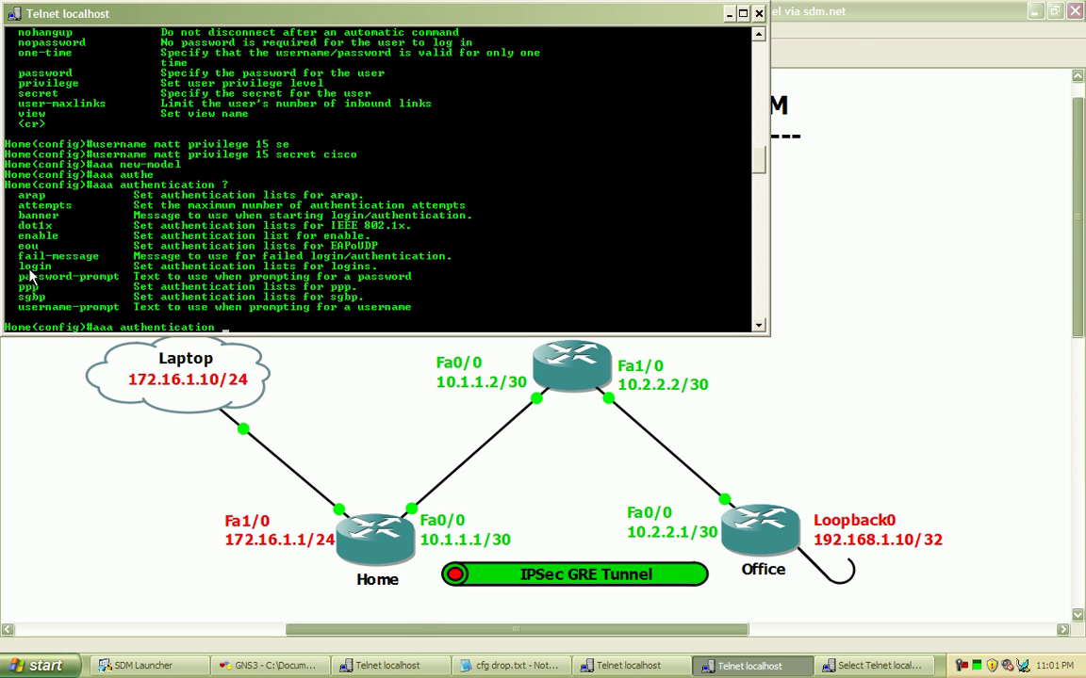
pyautogui.write('login ')
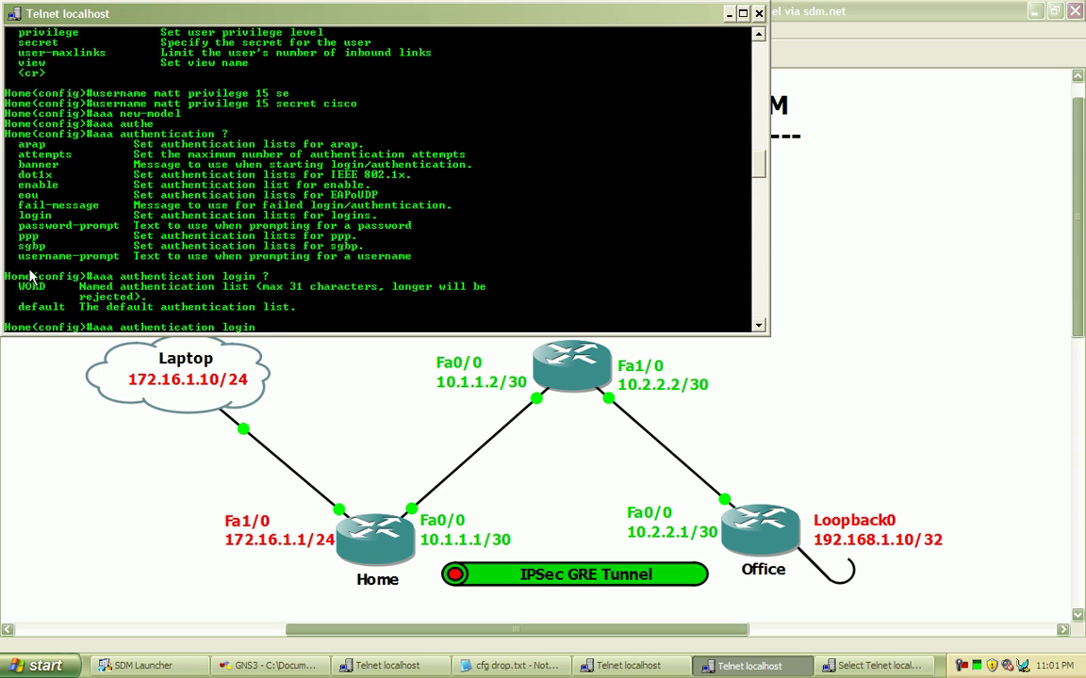
pyautogui.write('?default ?')
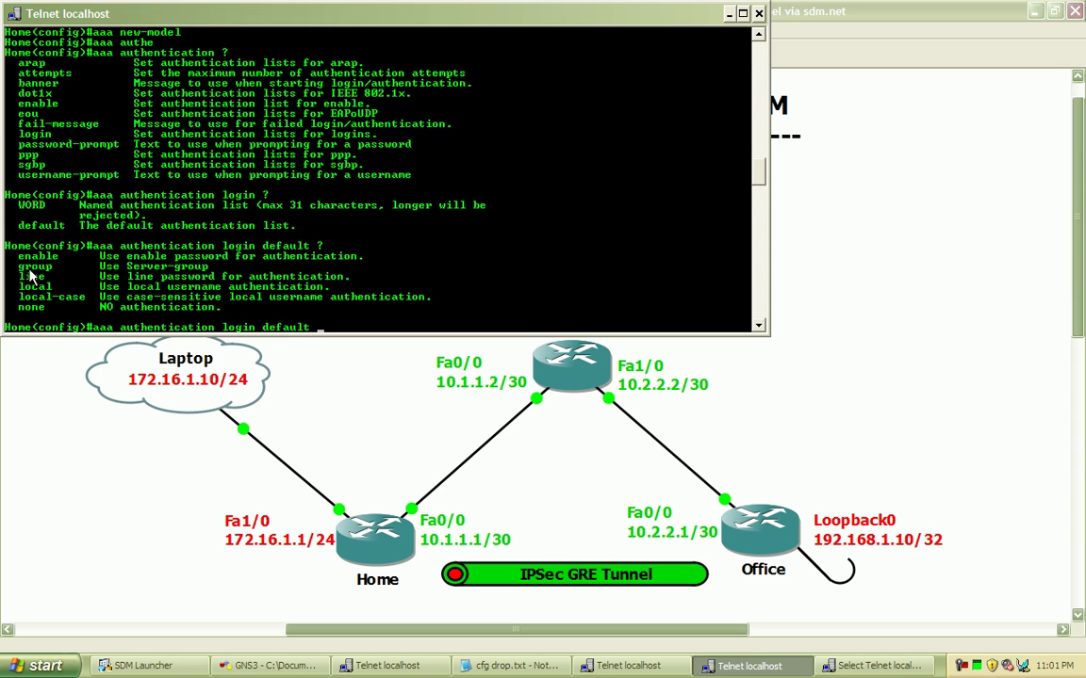
pyautogui.write('local')
pyautogui.press('Return')
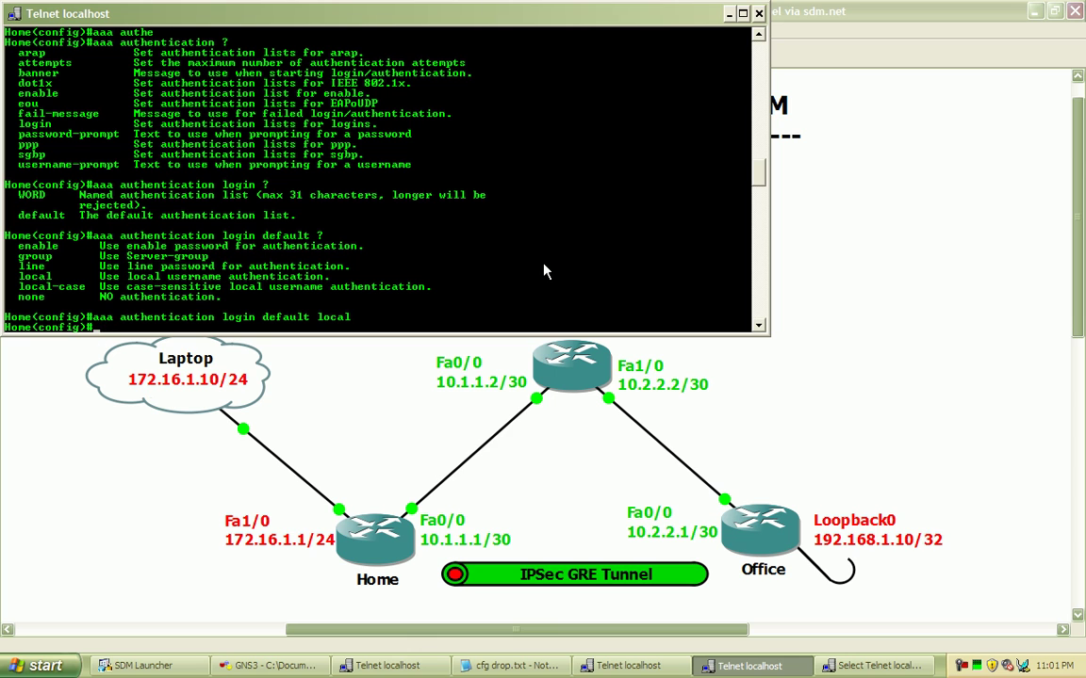
# - Authorize exec sessions under the HTTPS_LOGIN list against the local database
pyautogui.write('aaa')
pyautogui.write('authorization ')
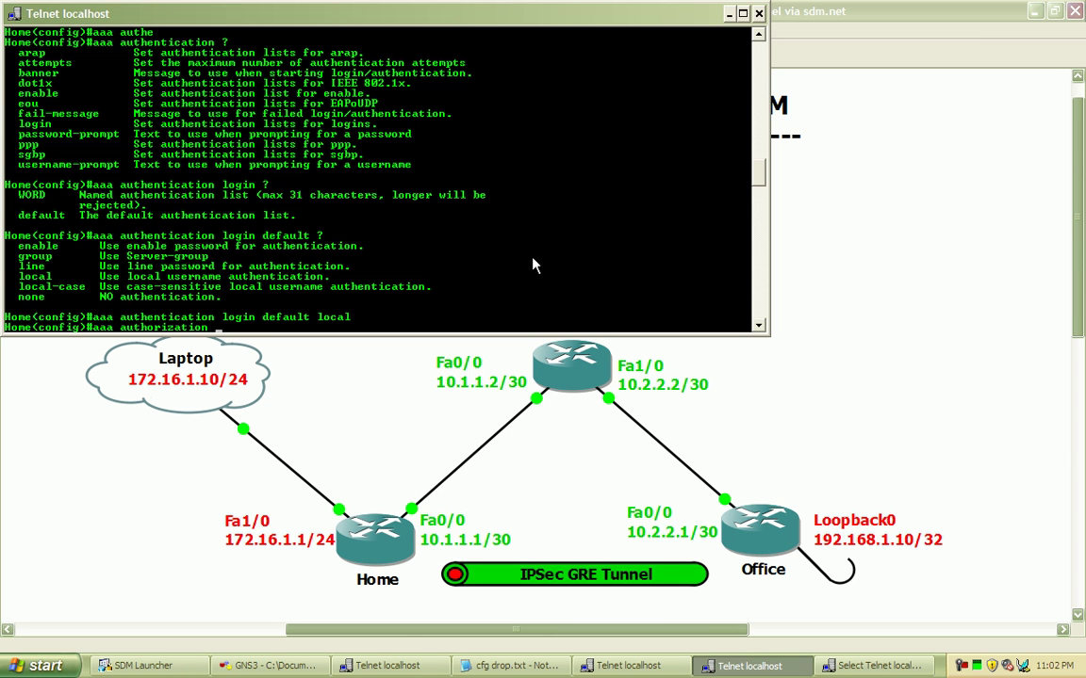
pyautogui.write('?exe')
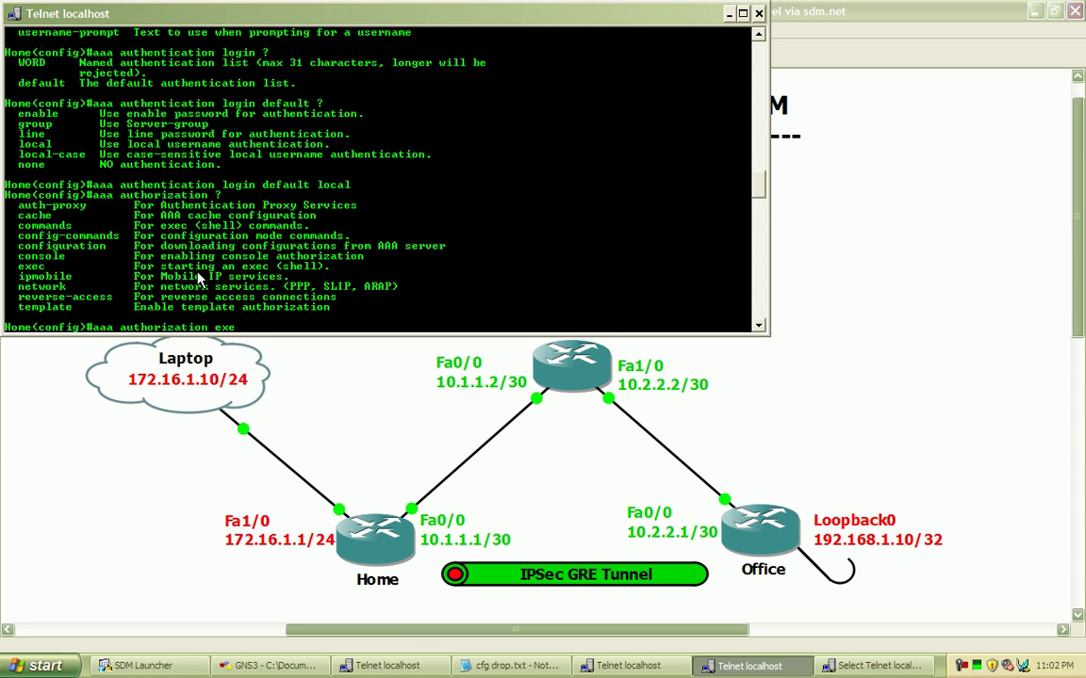
pyautogui.press('Tab')
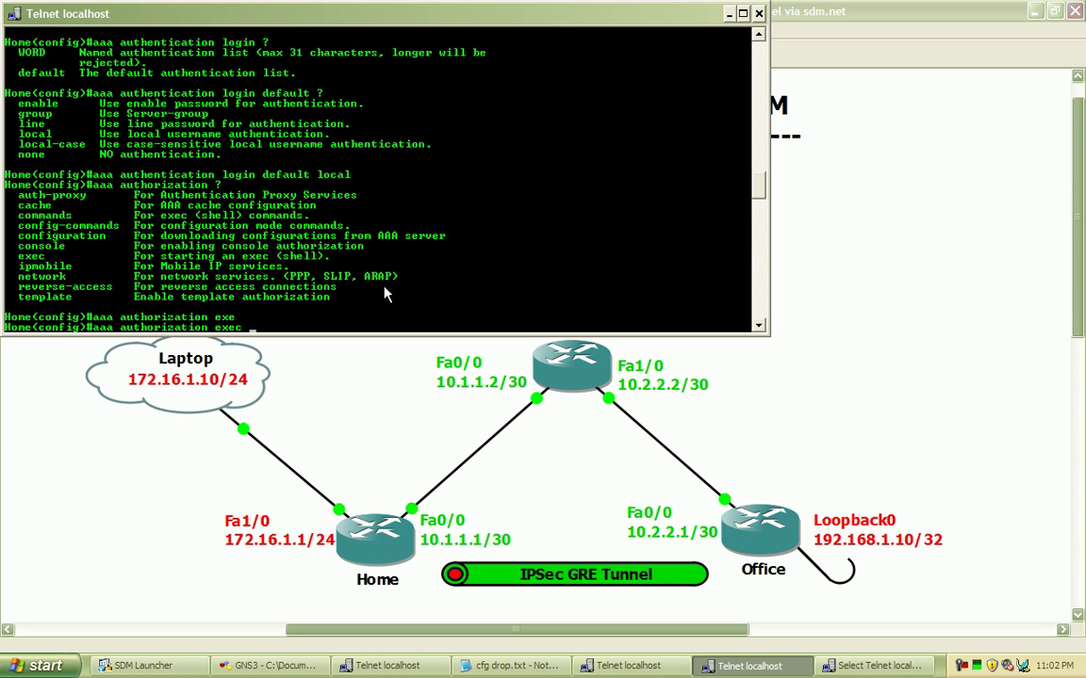
pyautogui.write('?')
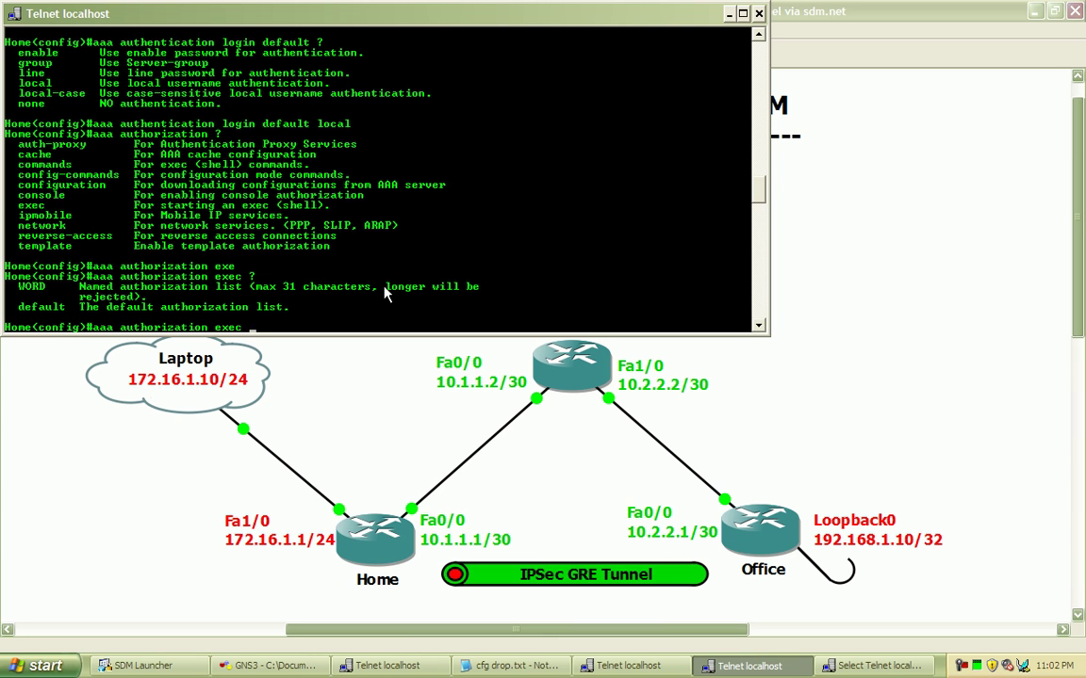
pyautogui.write('HTTPS_LOGI')
pyautogui.write('N ?')
pyautogui.write('local')
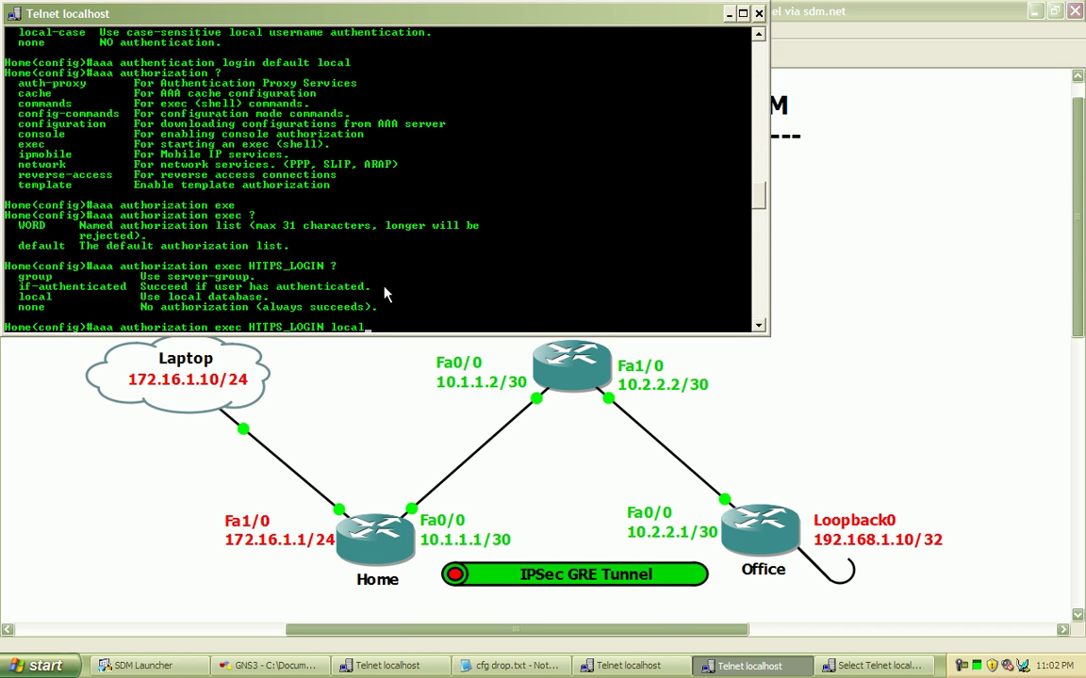
pyautogui.press('Return')
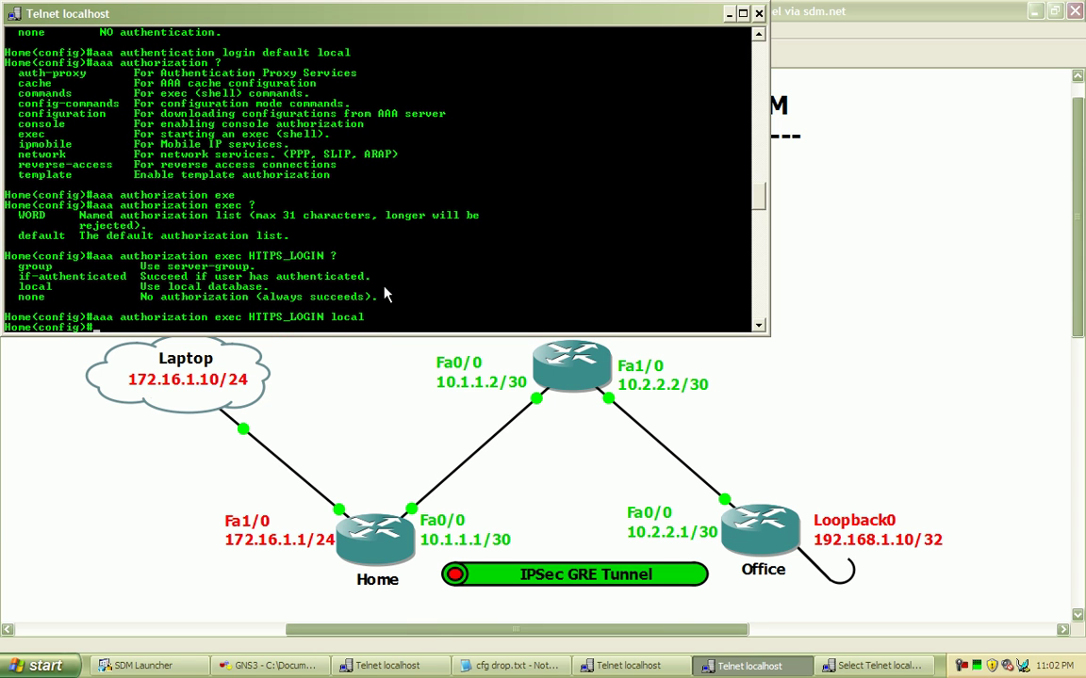
# - Add 'aaa authorization commands 15 HTTPS_LOGIN local', fixing the stray character and incomplete first attempt
pyautogui.write('aaa authorization ')
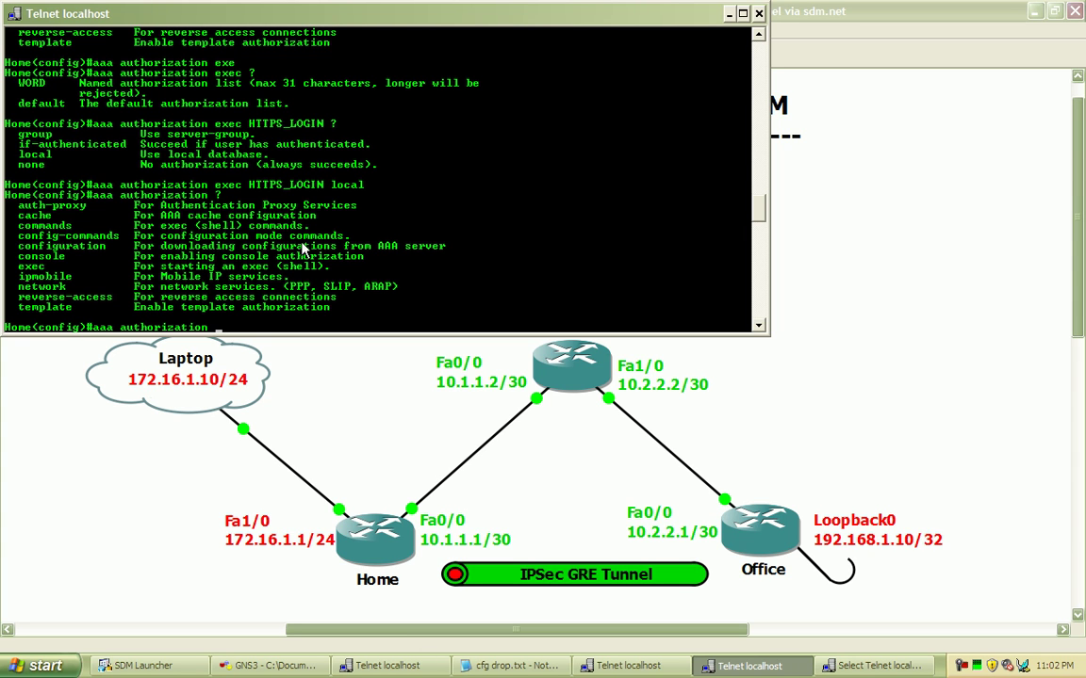
pyautogui.write('?commands ?')
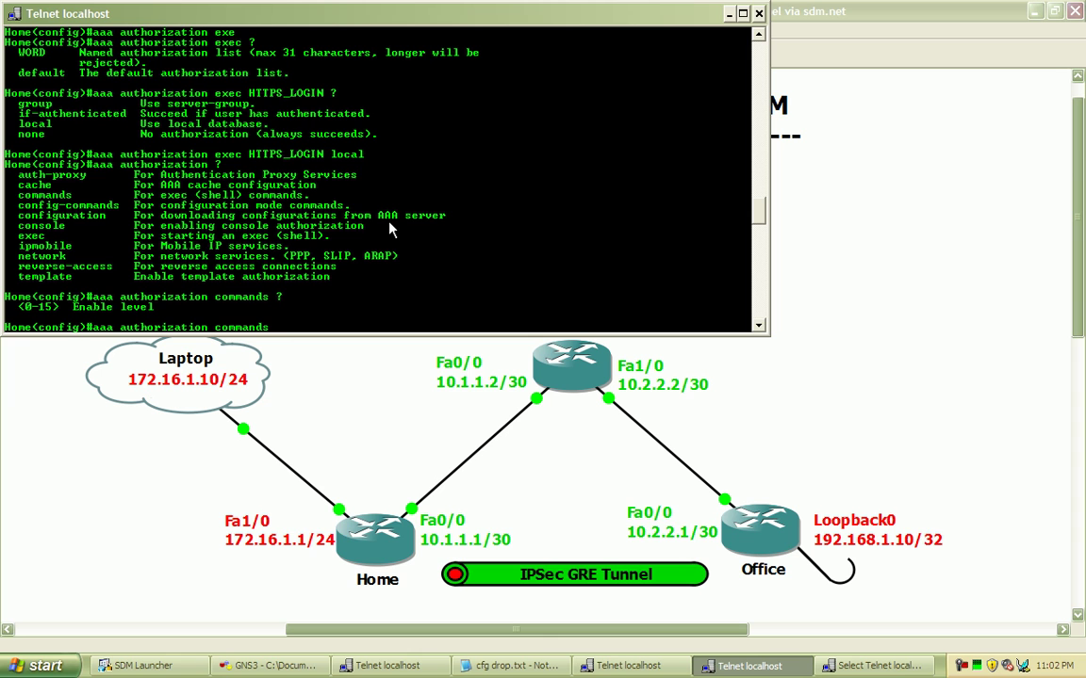
pyautogui.write('15')
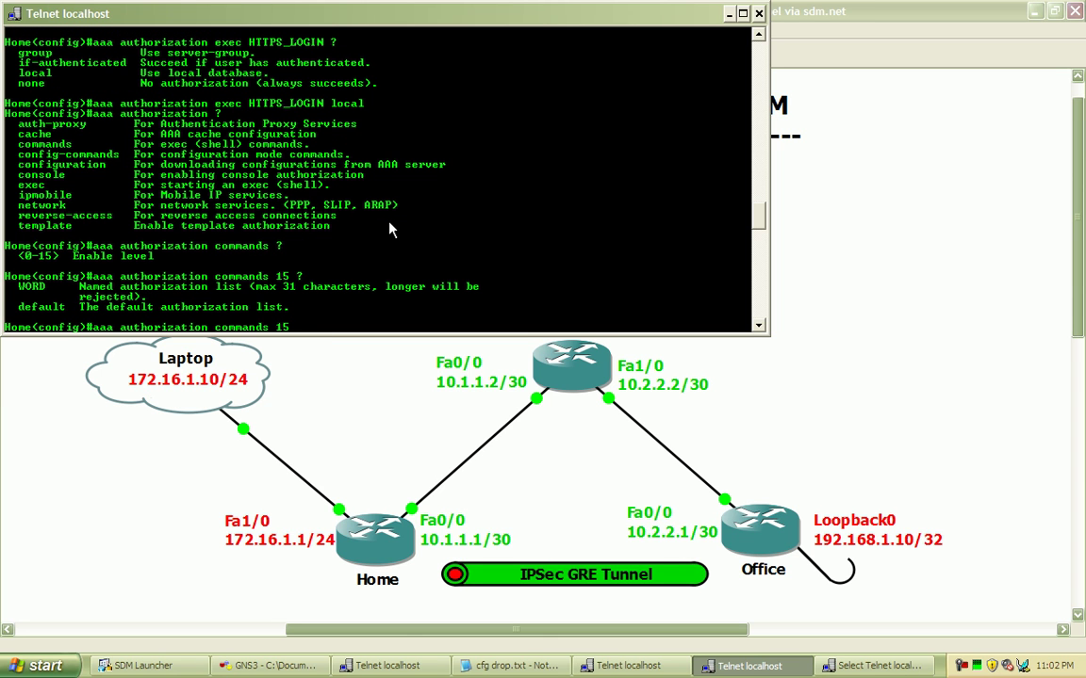
pyautogui.write(' ?HTTPS>')
pyautogui.press('BackSpace')
pyautogui.write('_LOGIN')
pyautogui.press('Return')
pyautogui.press('Up')
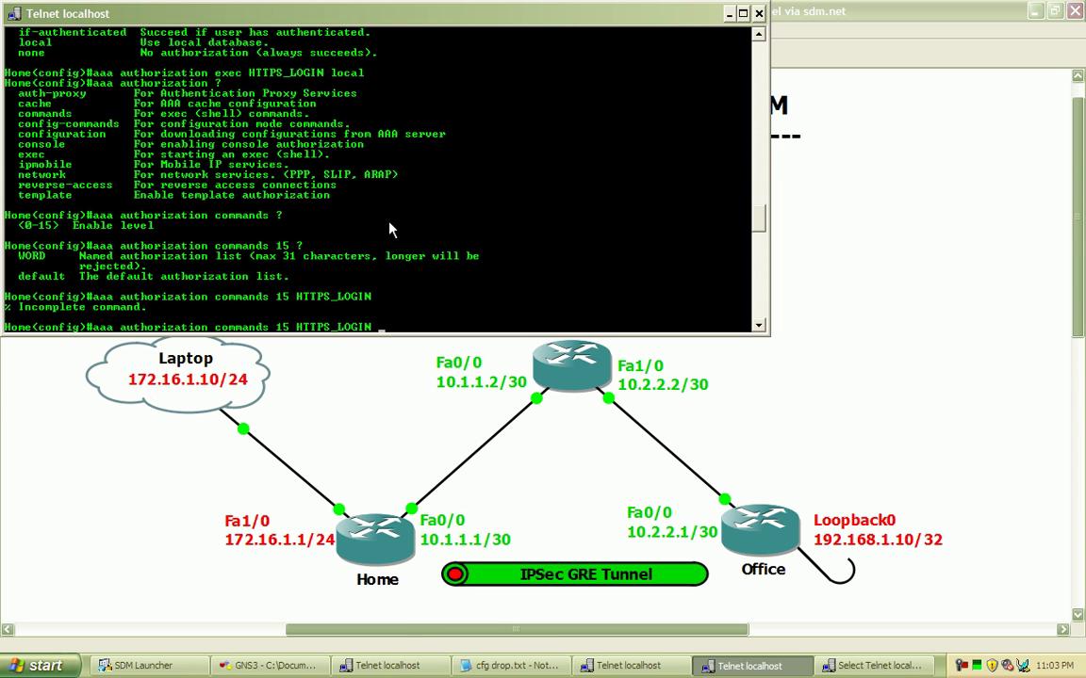
pyautogui.write('local')
pyautogui.press('Return')
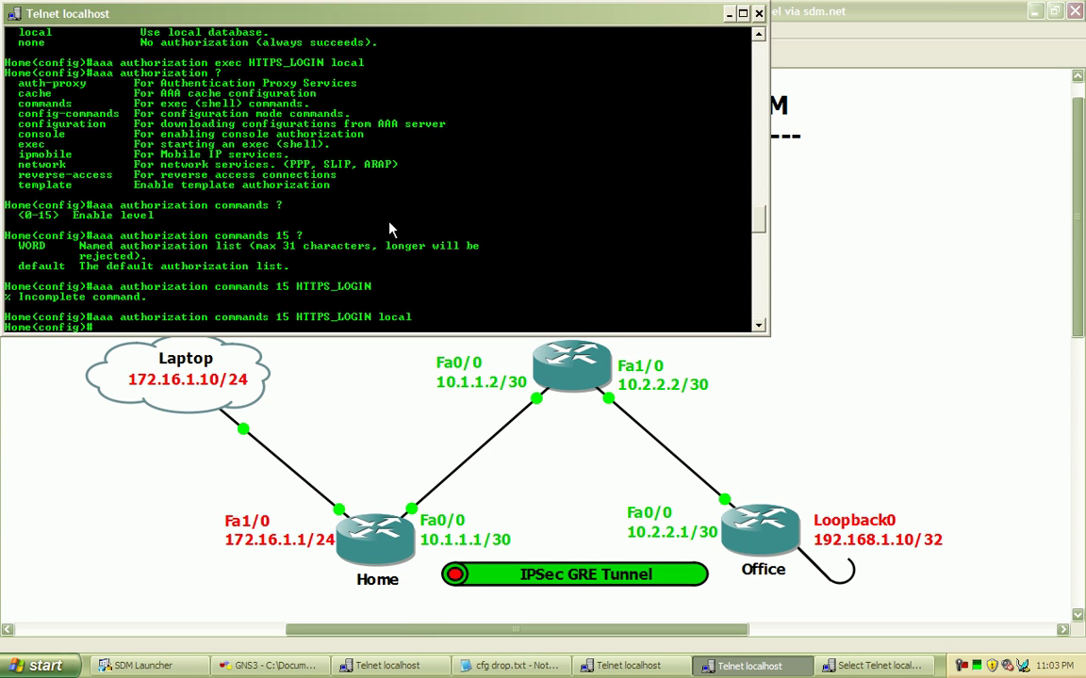
# - Disable the plain HTTP server with 'no ip http server'
pyautogui.write('no ip http')
pyautogui.press('Tab')
pyautogui.write('?')
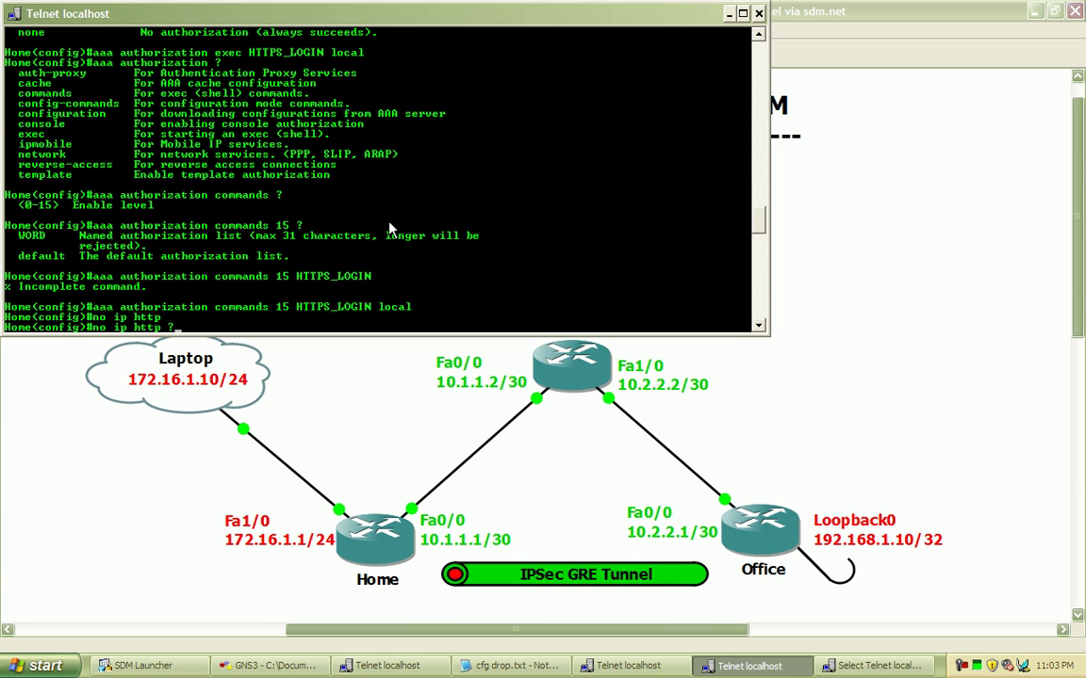
pyautogui.press('BackSpace')
pyautogui.write('se')
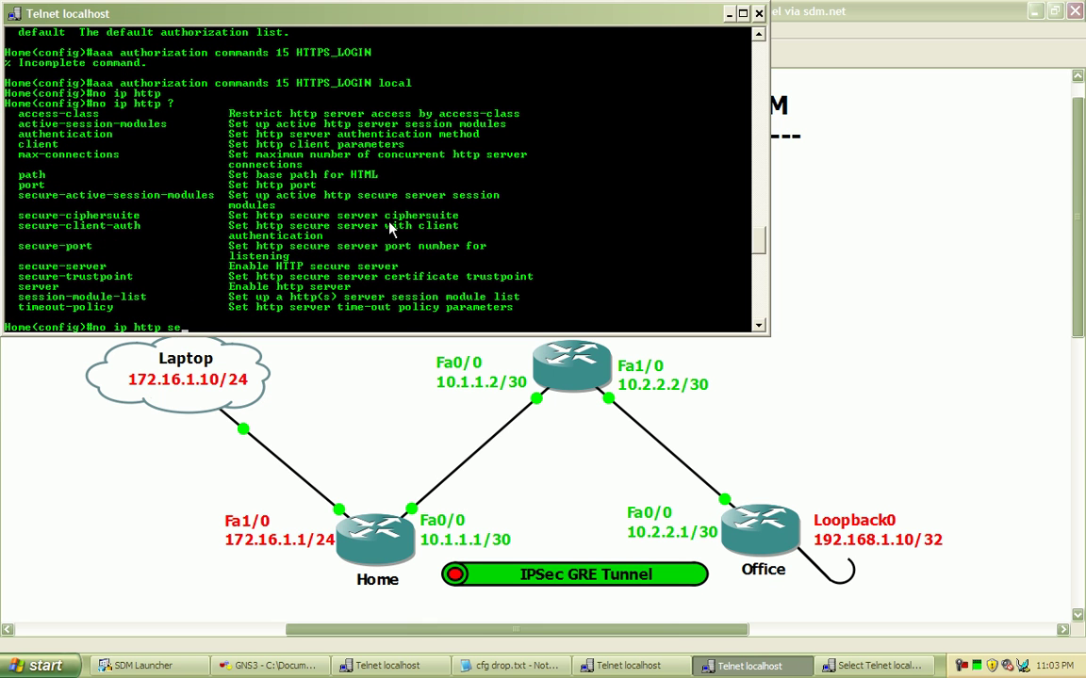
pyautogui.write('rver')
pyautogui.press('Return')
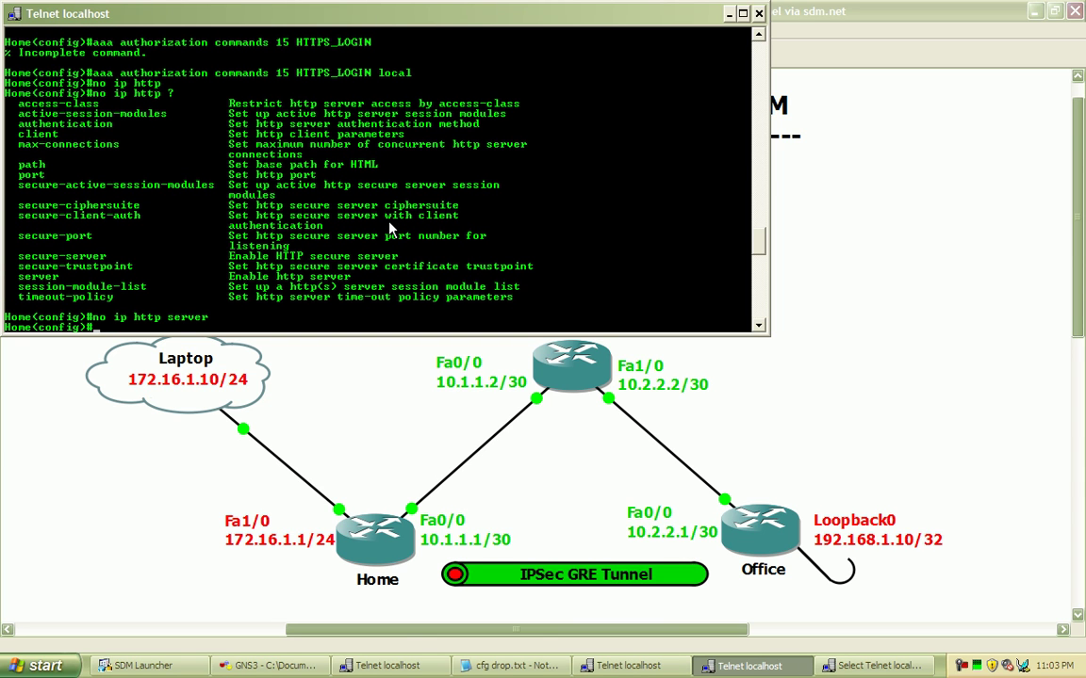
# - Enable 'ip http secure-server', generating the router's 1024-bit RSA keys
pyautogui.write('ip http')
pyautogui.moveTo(19, 254); pyautogui.dragTo(101, 260)
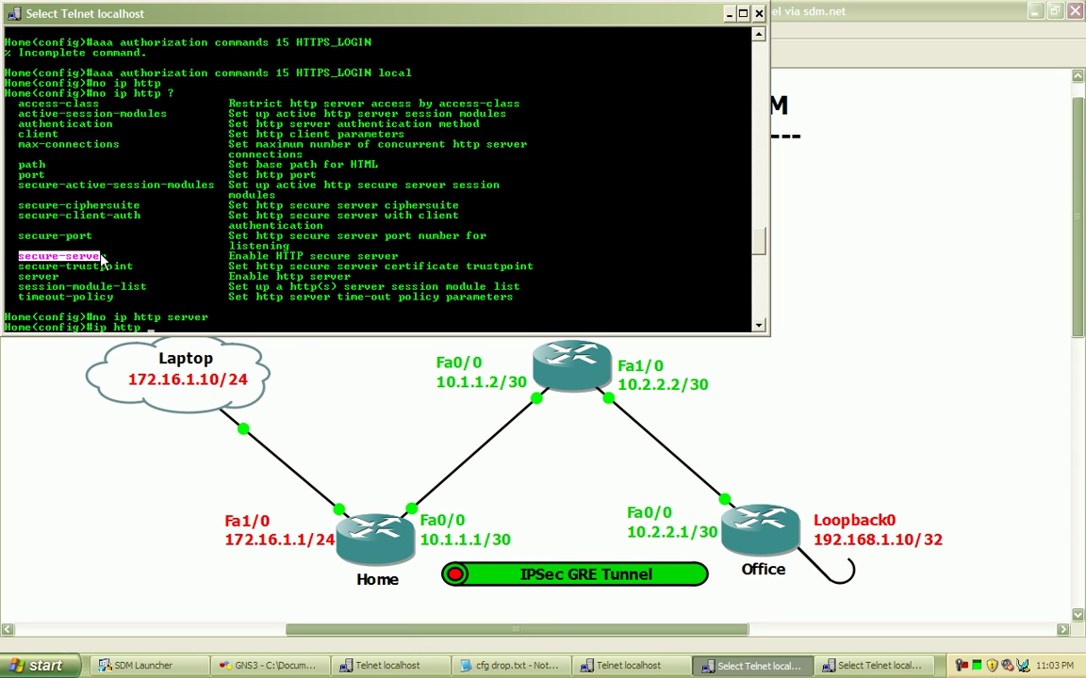
pyautogui.click(449, 320)
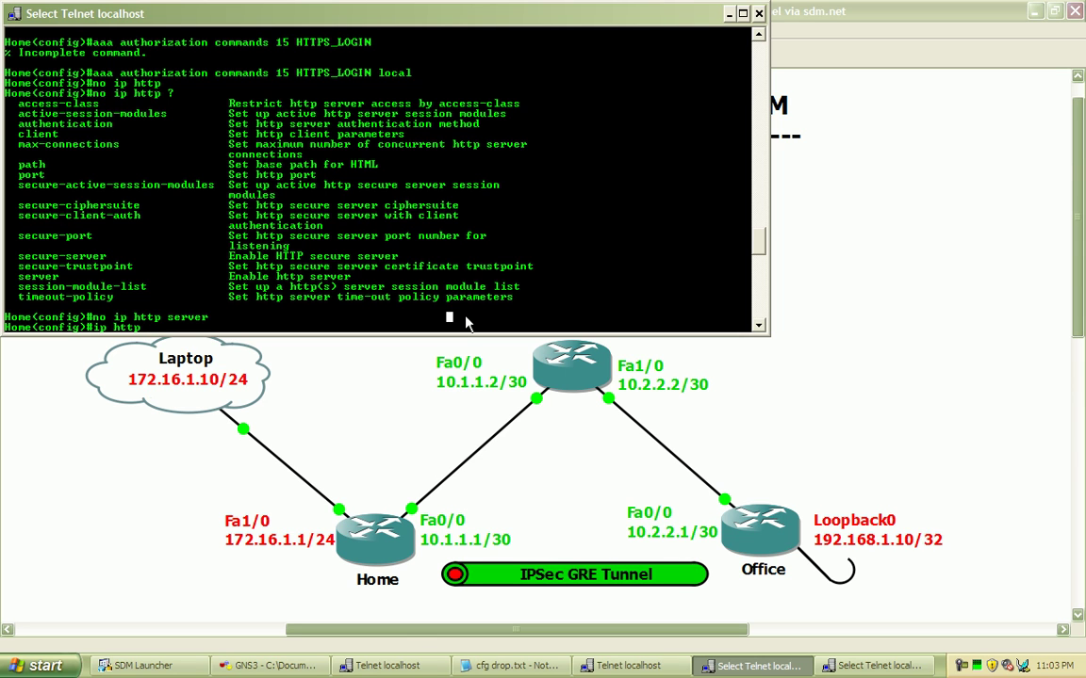
pyautogui.write('secur')
pyautogui.press('Tab')
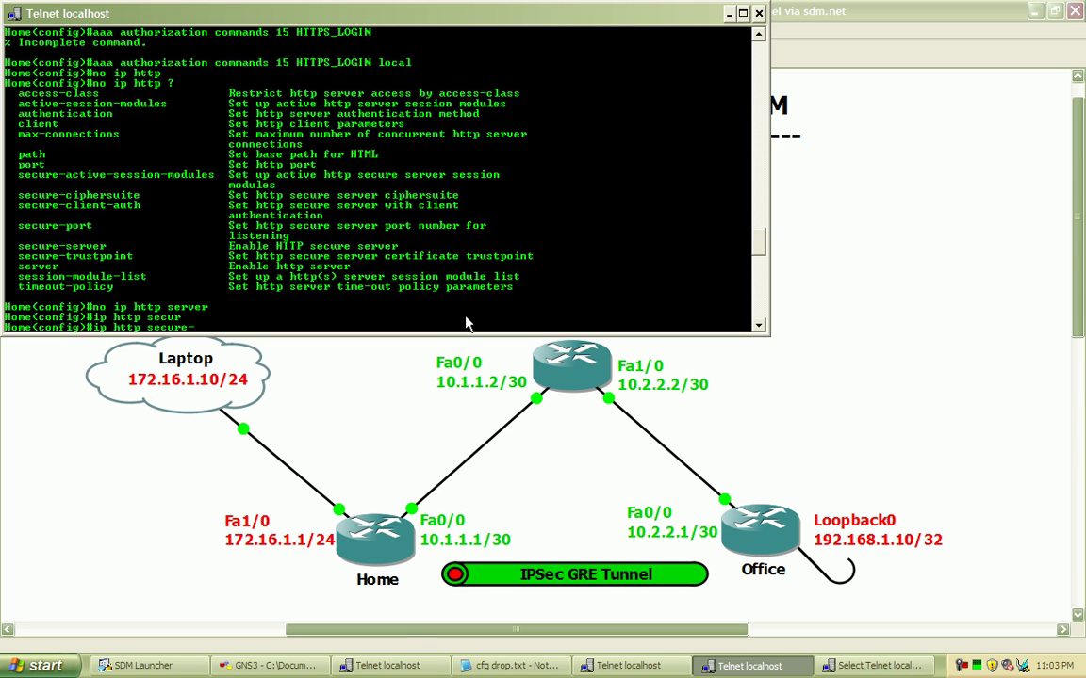
pyautogui.write('server')
pyautogui.press('Return')
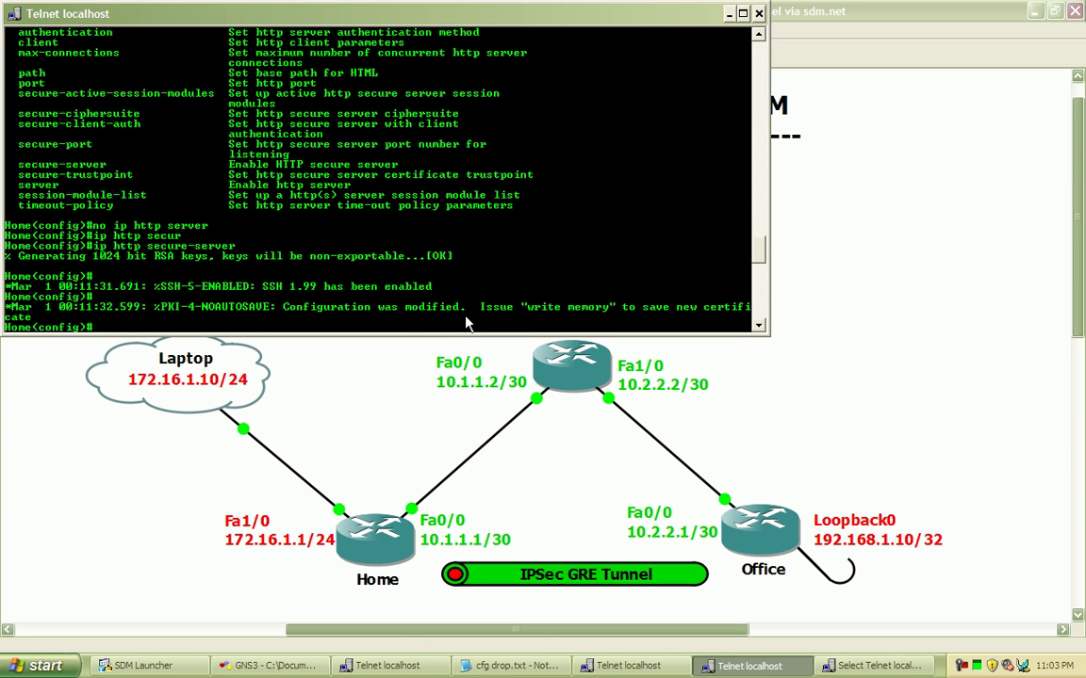
# - Set 'ip ssh version 2' after the rejected 'ip ssh 2' attempt
pyautogui.write('ip ssh 2')
pyautogui.press('Return')
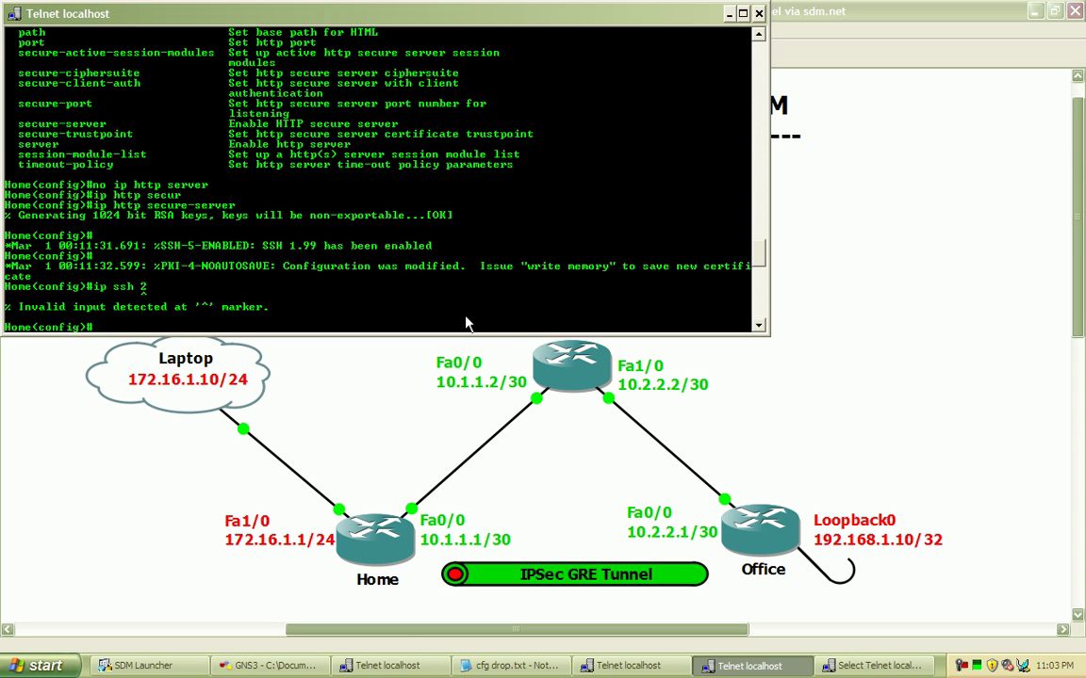
pyautogui.press('Up')
pyautogui.press('BackSpace')
pyautogui.press('BackSpace')
pyautogui.press('BackSpace')
pyautogui.write('h version 2')
pyautogui.press('Return')
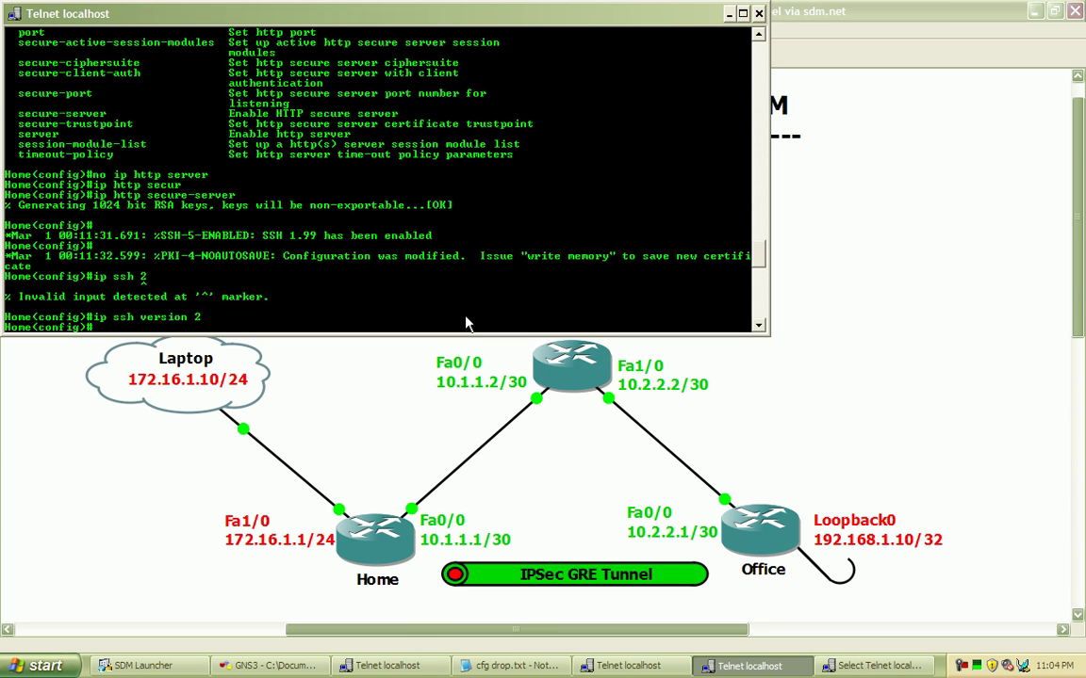
# - Under 'line vty 0 4', set 'transport input ssh' to accept only SSH
pyautogui.write('line vty 0 4')
pyautogui.press('Return')
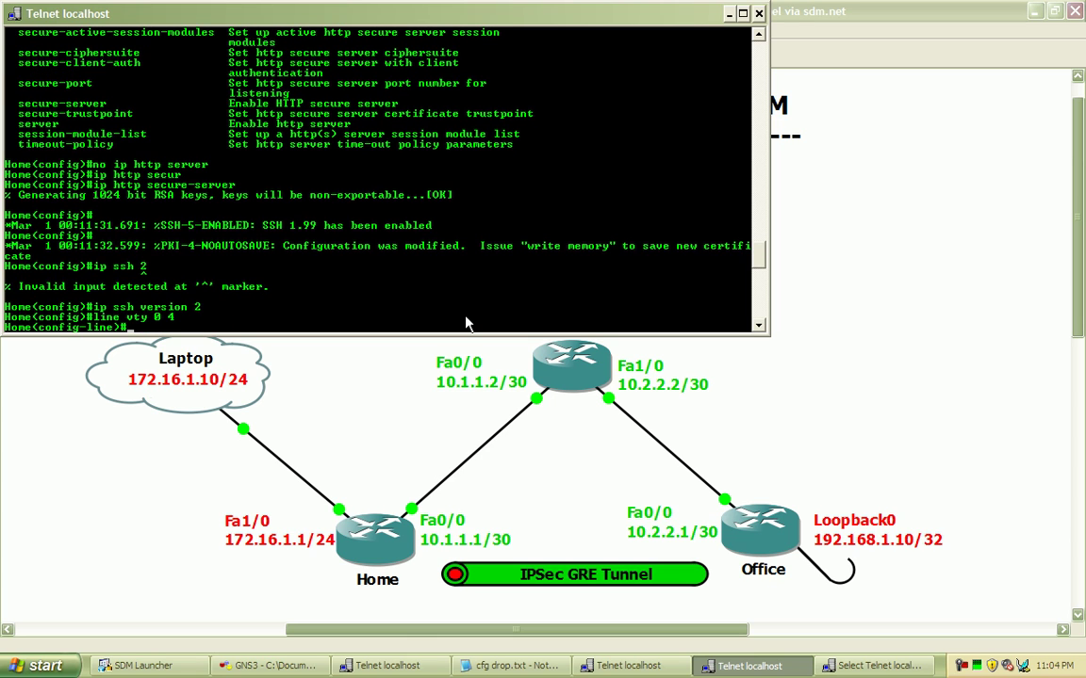
pyautogui.write('?')
pyautogui.press('space')
pyautogui.press('space')
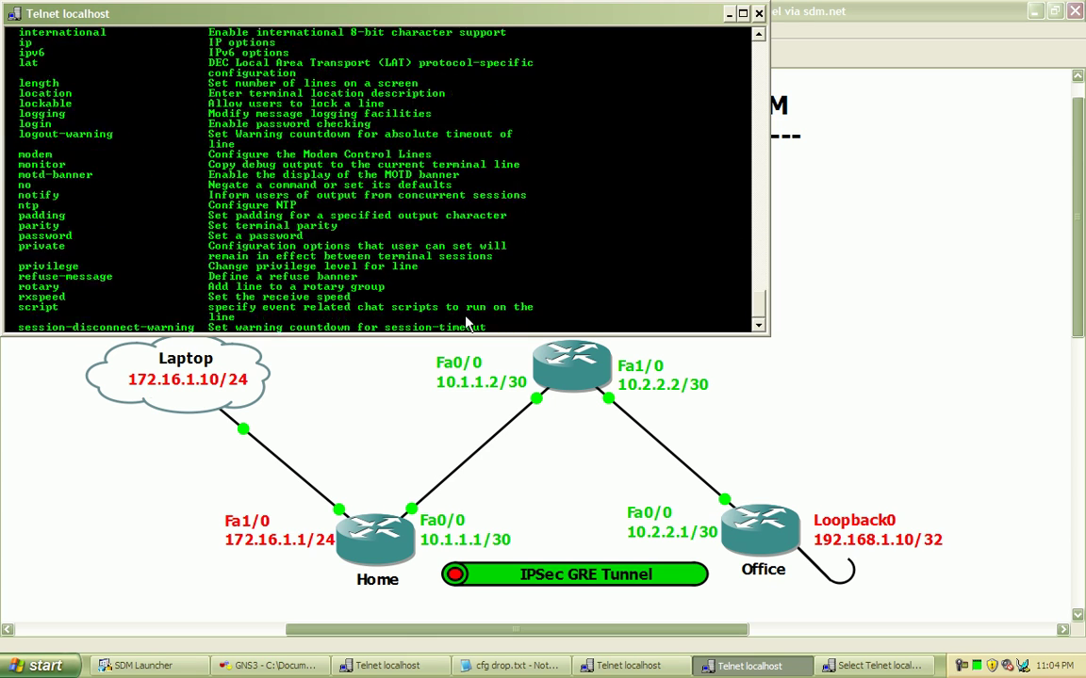
pyautogui.press('space')
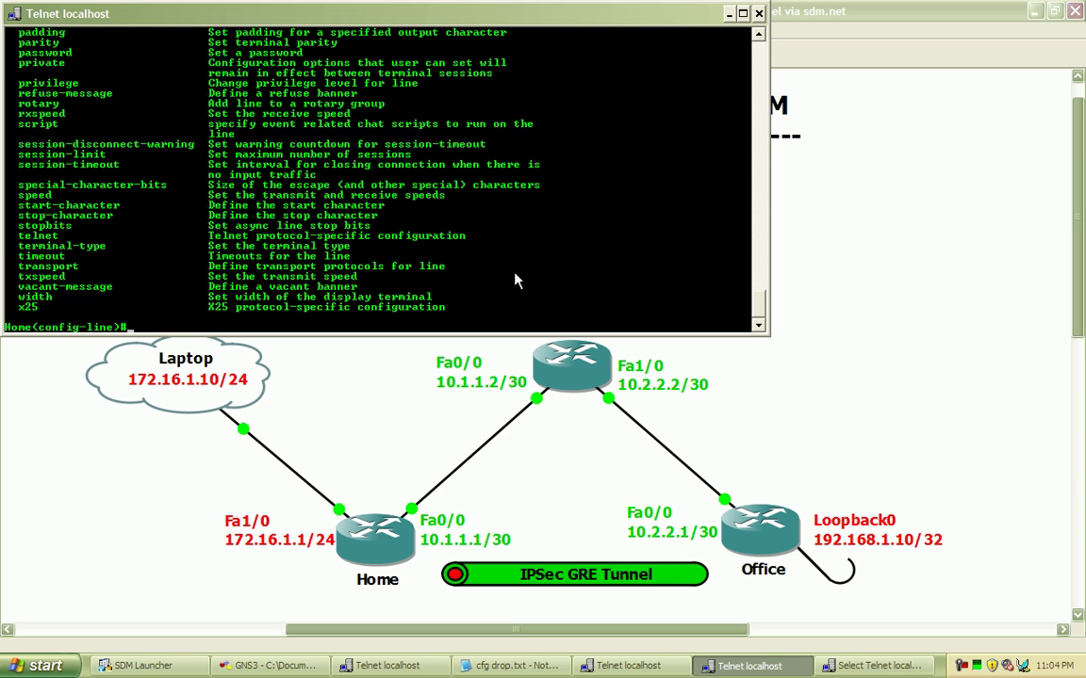
pyautogui.write('transport ')
pyautogui.write('?')
pyautogui.write('in')
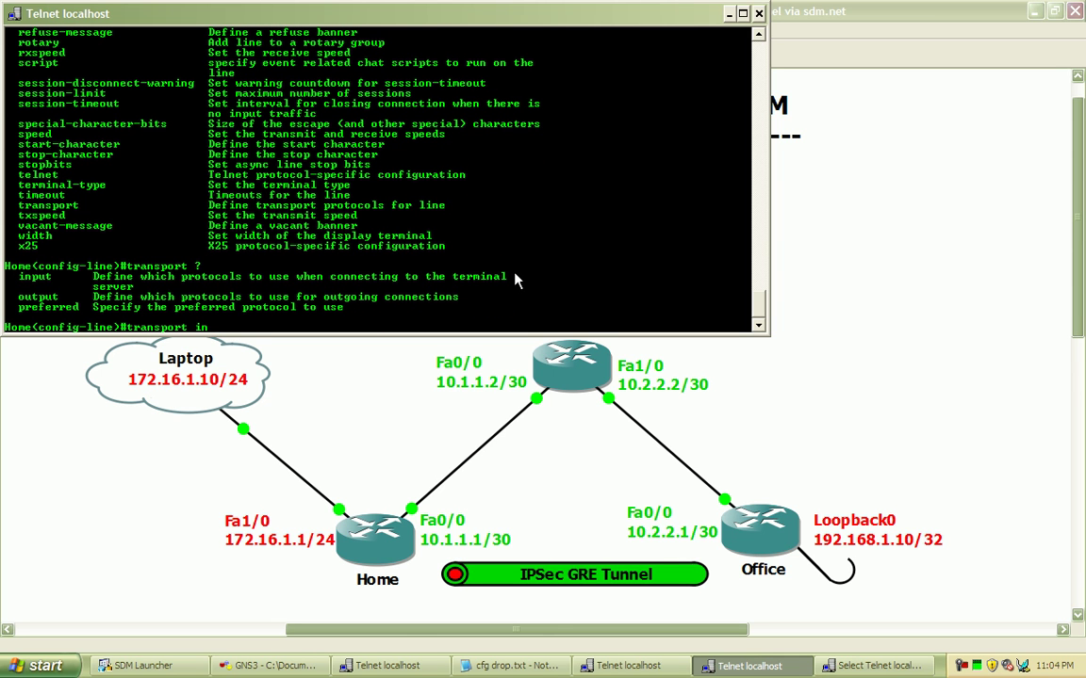
pyautogui.write('put ?ssh')
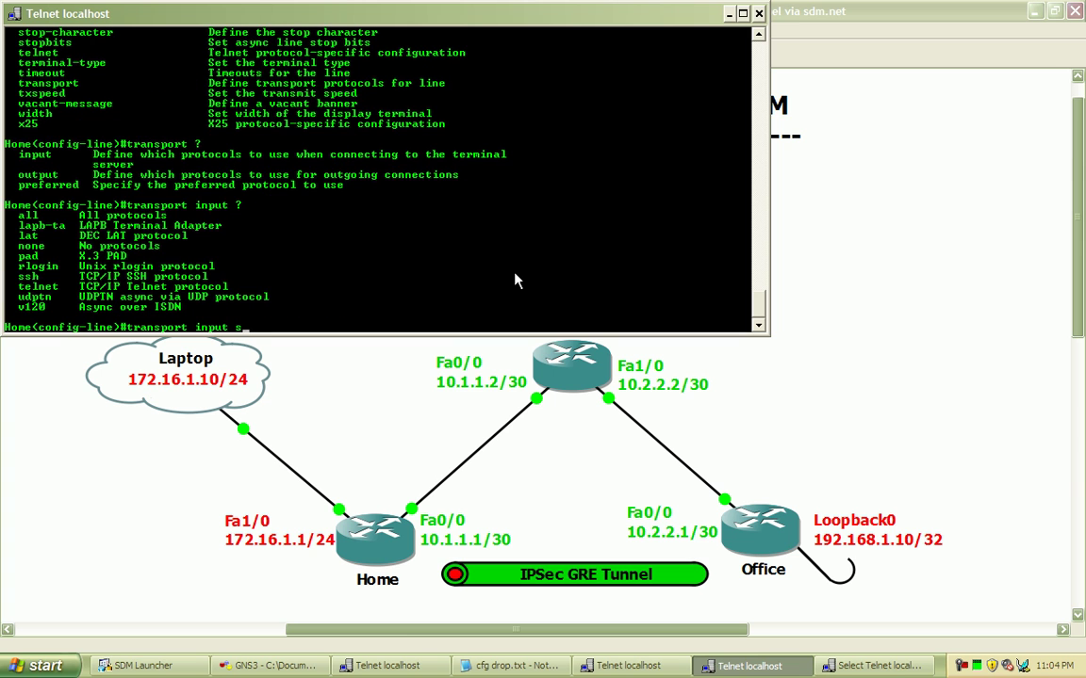
pyautogui.press('Return')
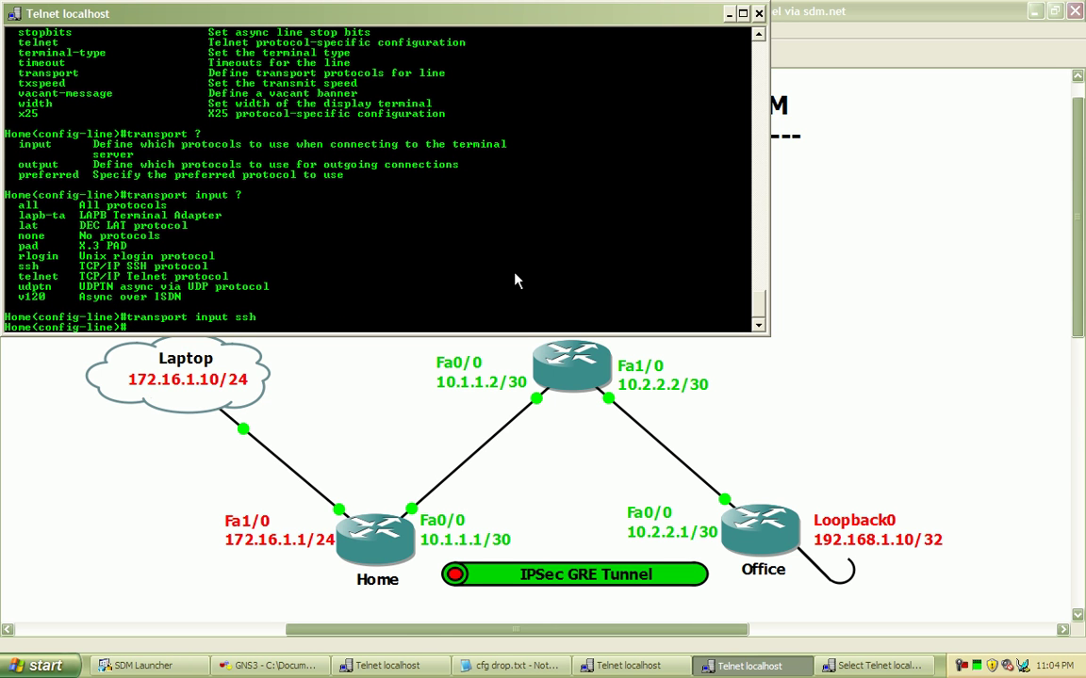